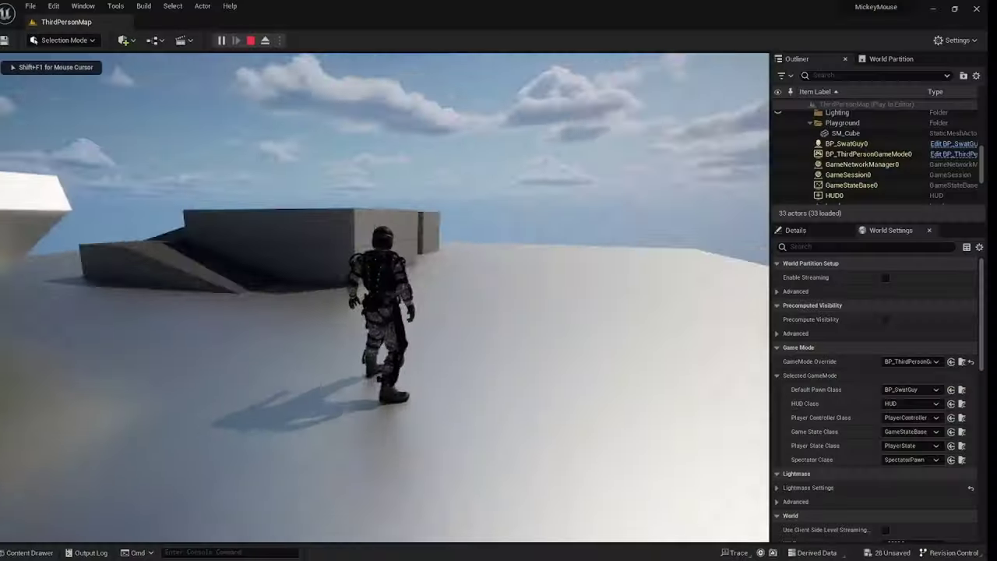
# - Walk the SWAT character around the open floor of ThirdPersonMap in play mode to observe its standing and walking poses
pyautogui.press('w')
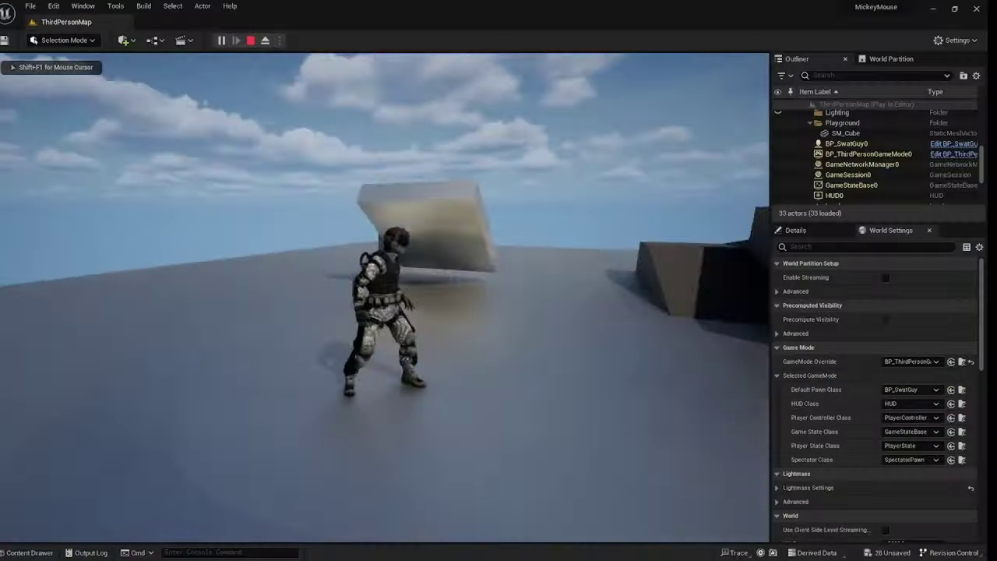
pyautogui.press('a')
pyautogui.press('w')
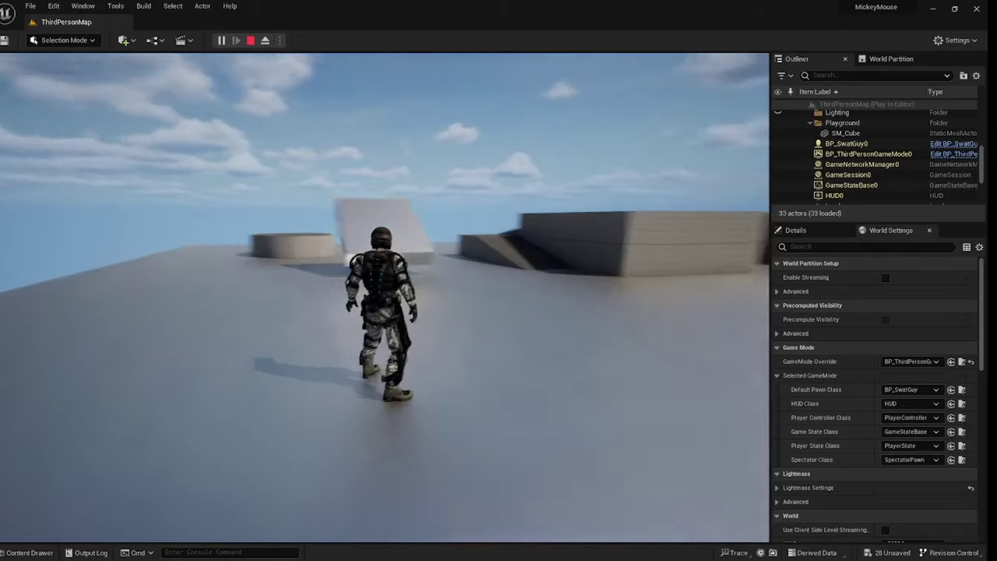
pyautogui.press('a')
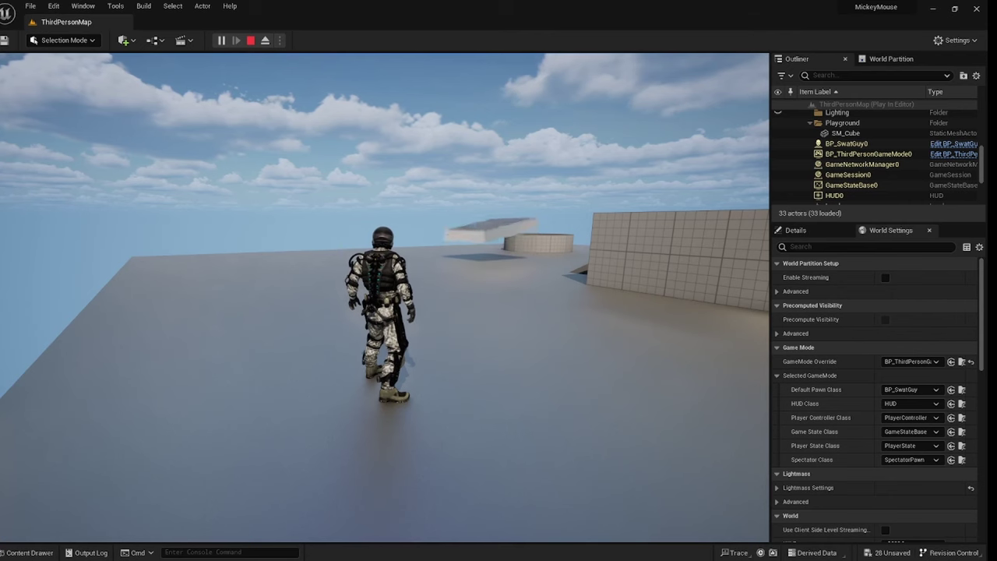
pyautogui.press('w')
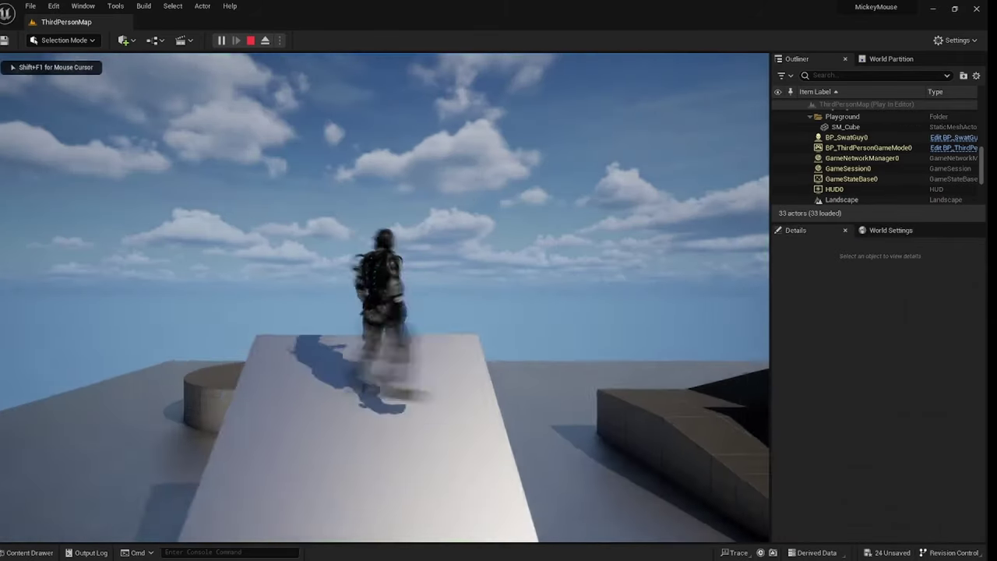
# - Test the SWAT character by running and jumping across the floor, ramps and tilted platform, and end the play session
pyautogui.press('w')
pyautogui.press('space')
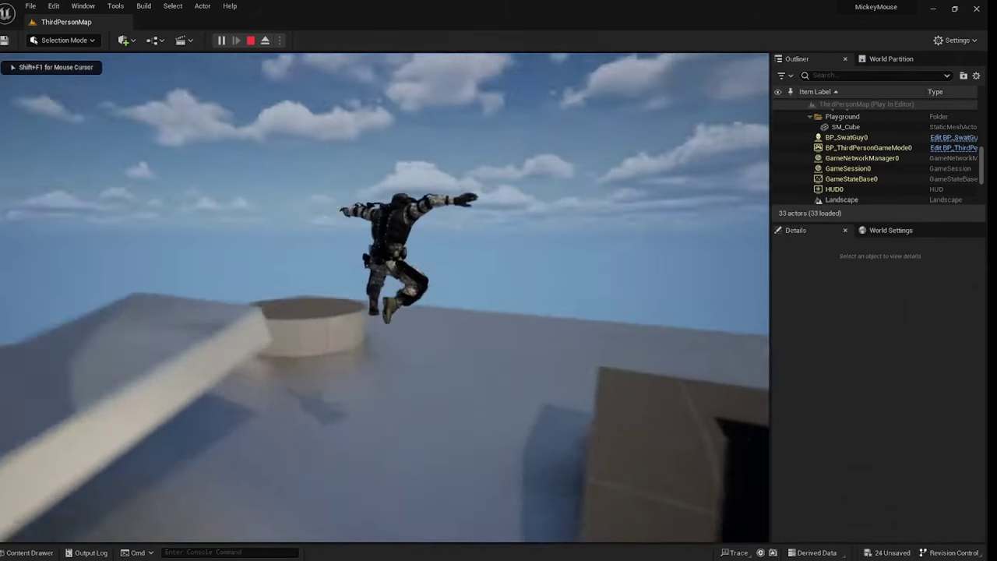
pyautogui.press('w')
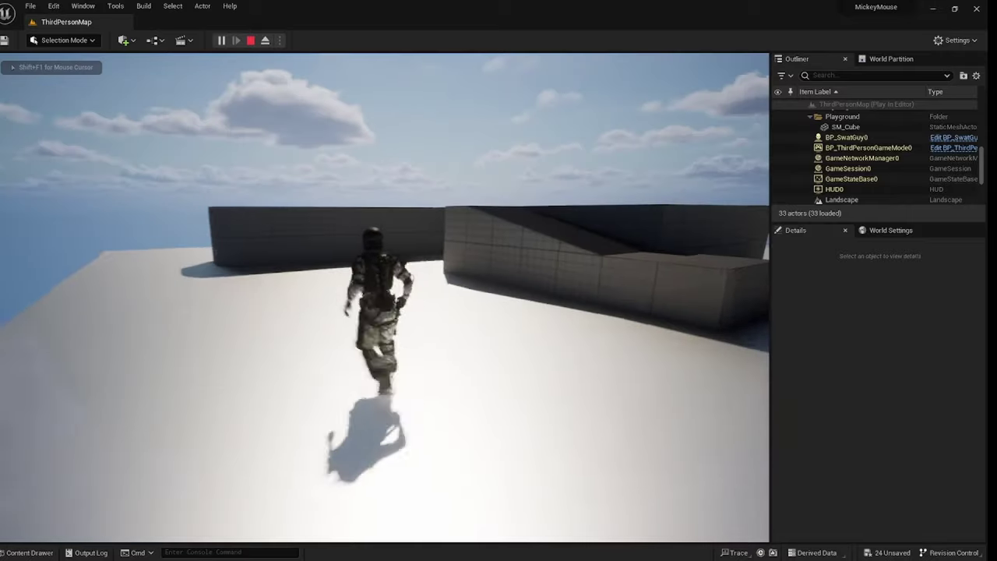
pyautogui.press('w')
pyautogui.press('space')
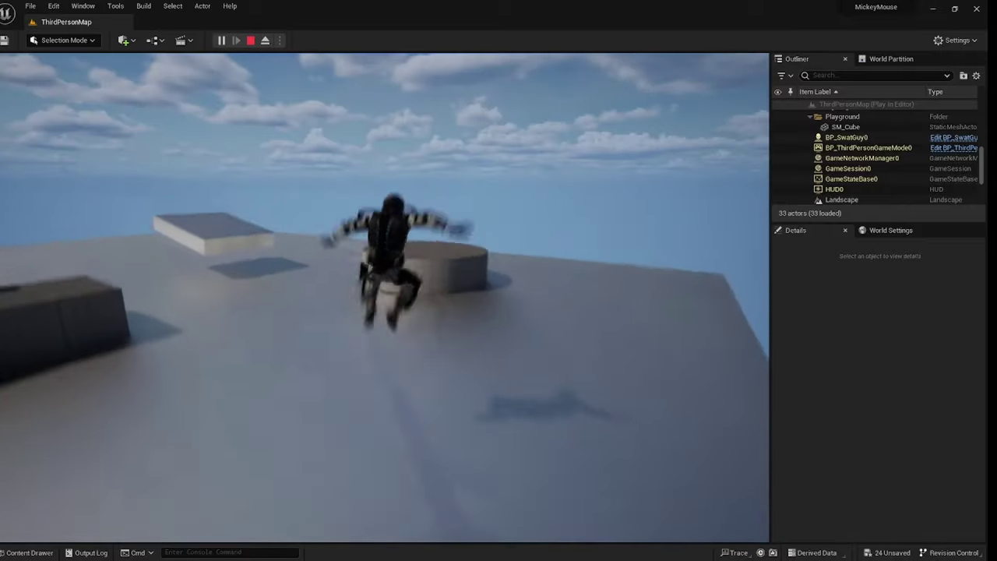
pyautogui.press('w')
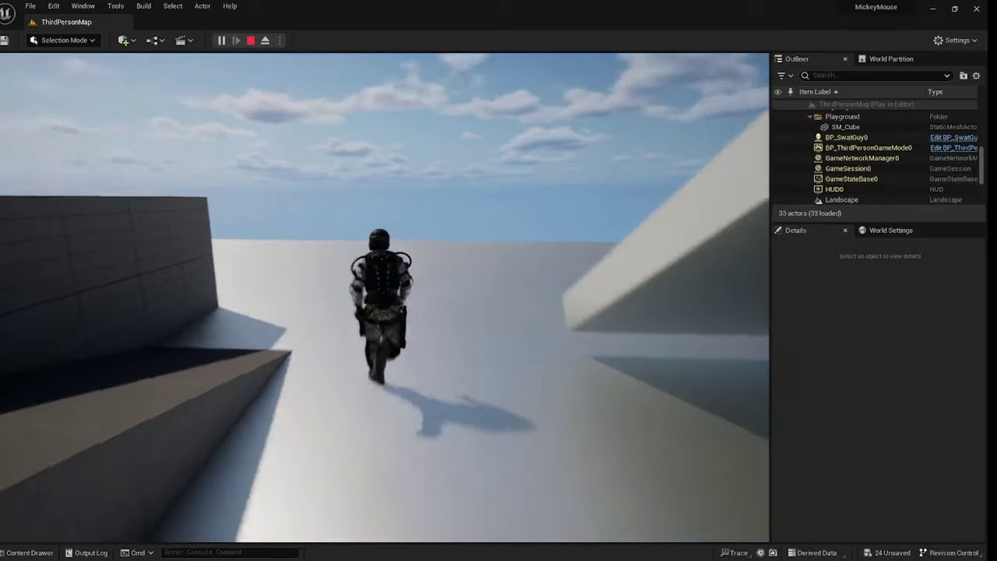
pyautogui.press('w')
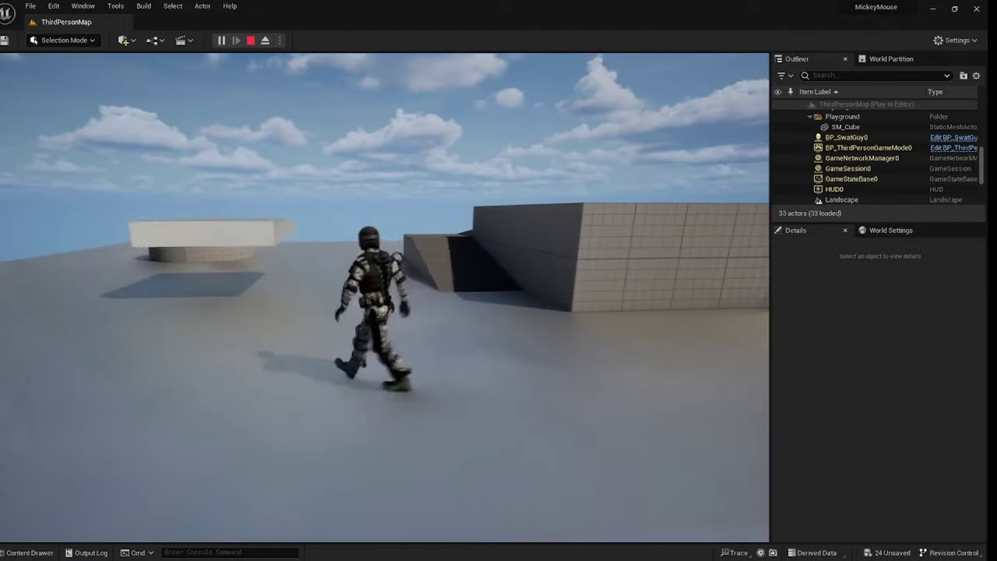
pyautogui.press('w')
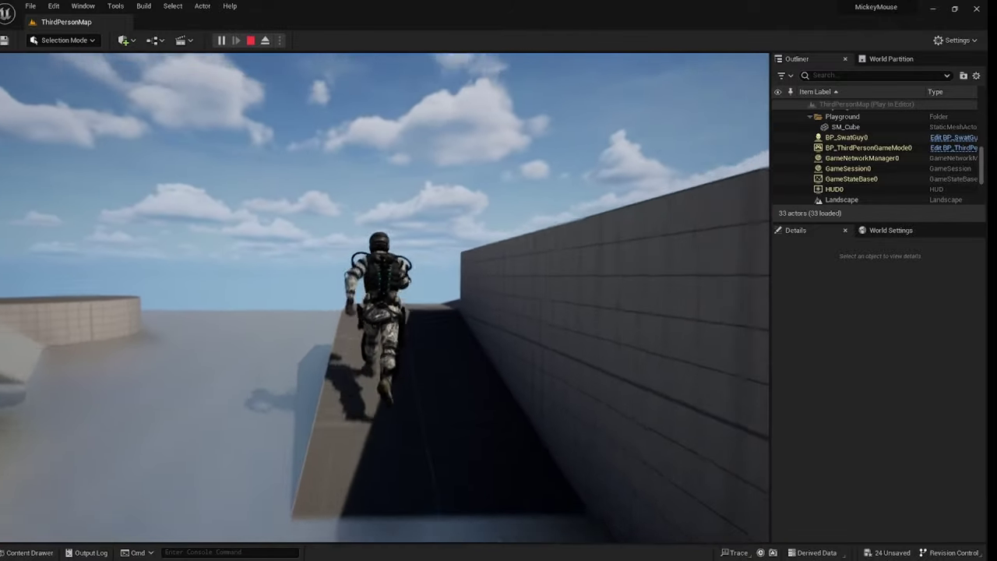
pyautogui.press('w')
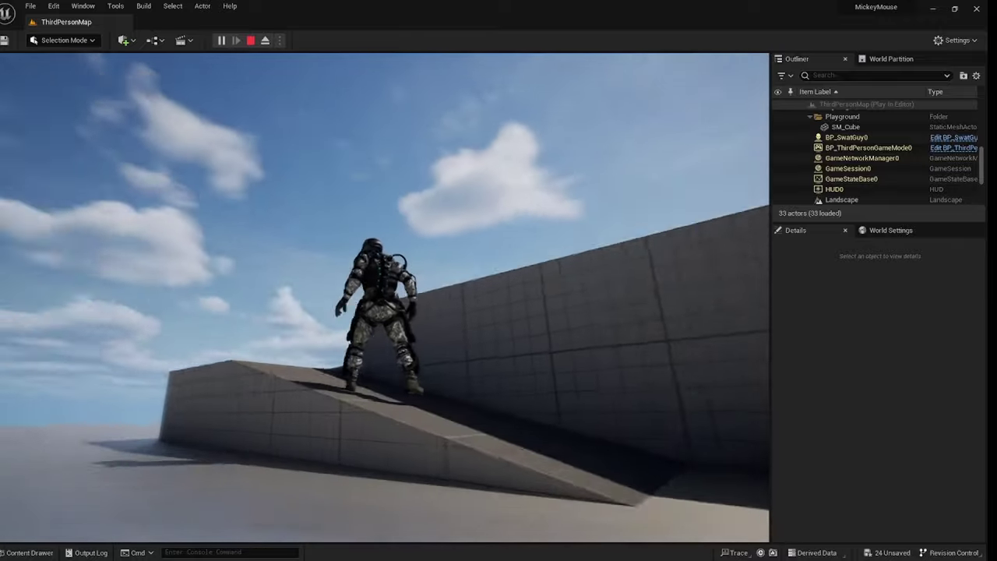
pyautogui.press('w')
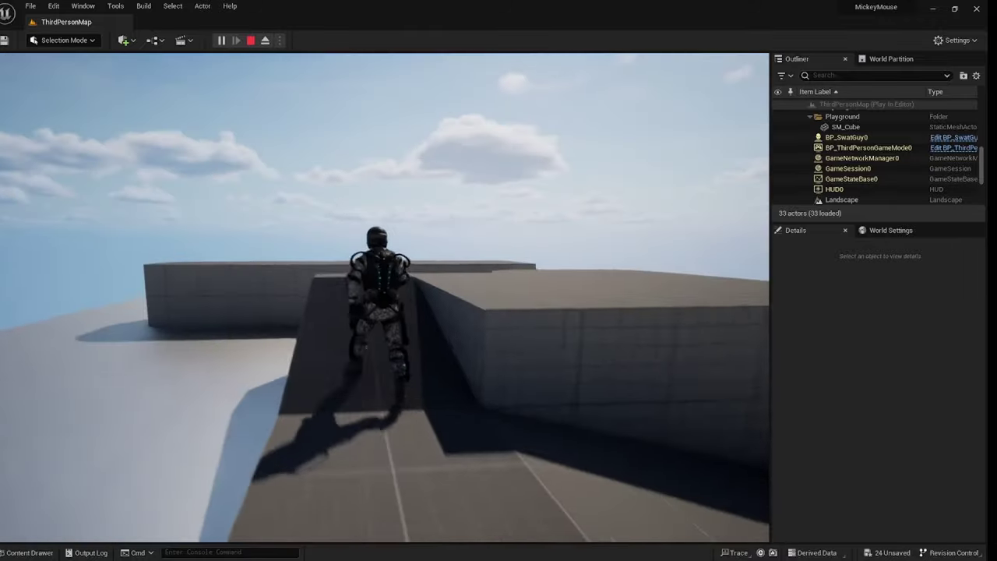
pyautogui.press('w')
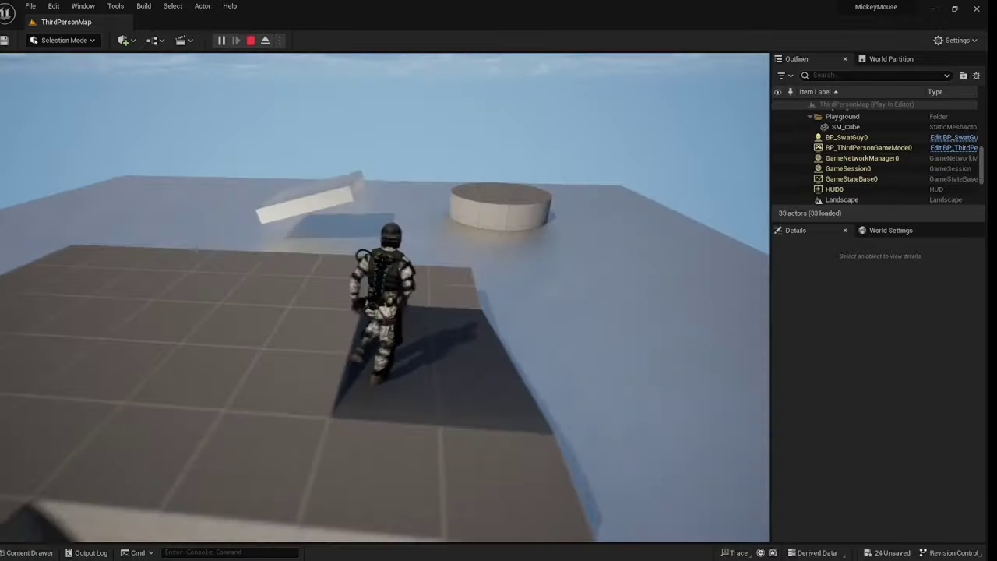
pyautogui.press('w')
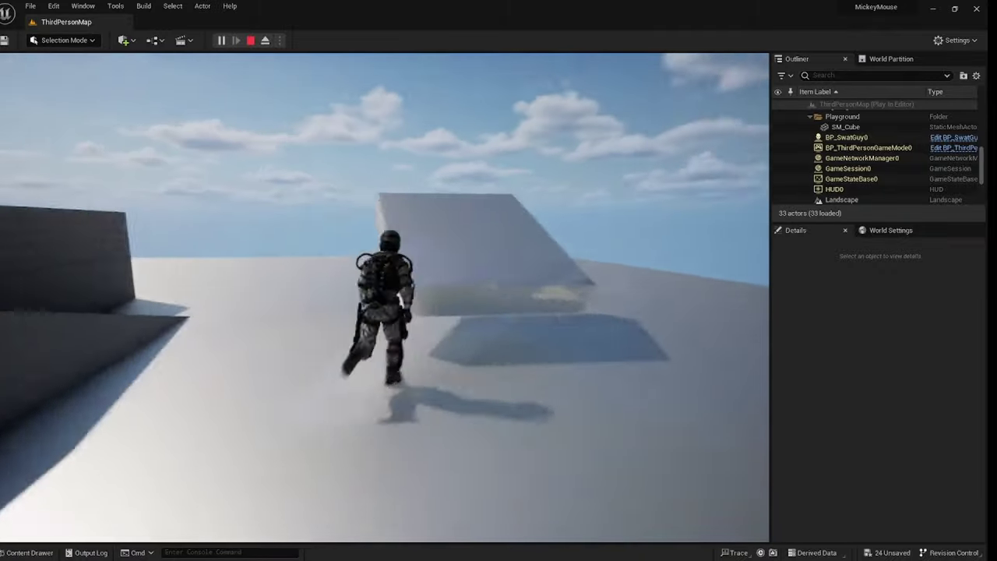
pyautogui.press('space')
pyautogui.press('w')
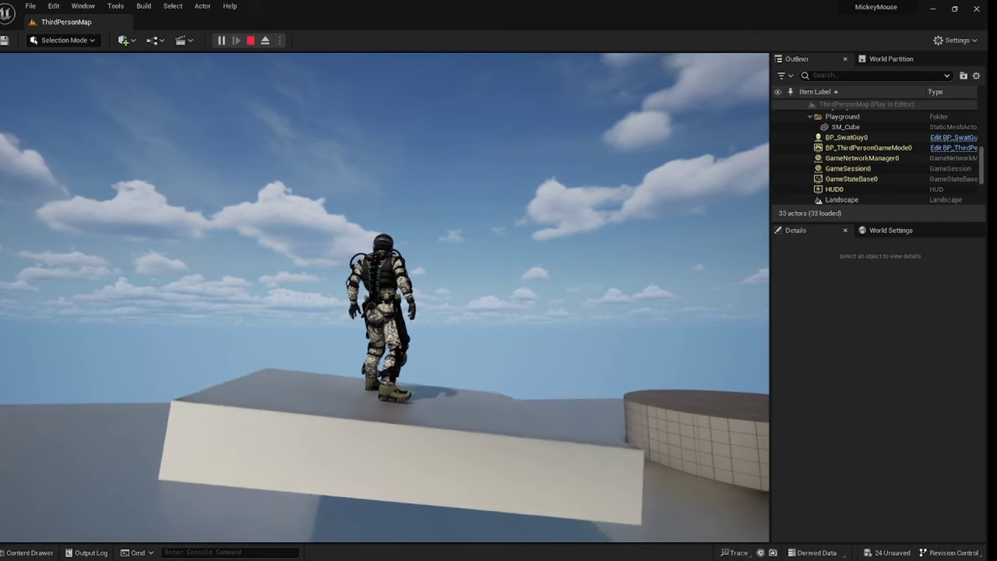
pyautogui.press('Escape')
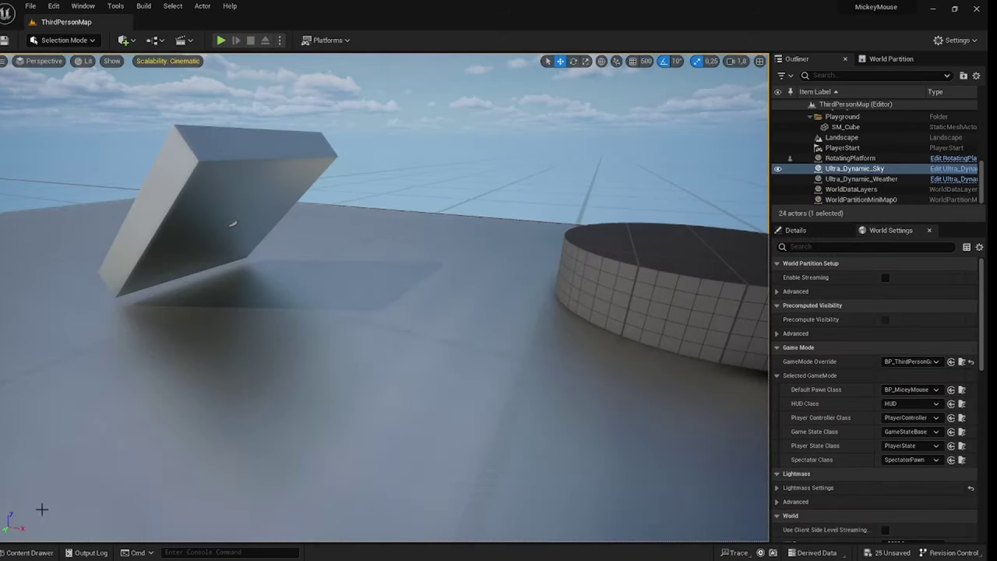
# - Open the Ch15_nonPBR skeletal mesh from the SwatGuyTutorial/Character folder in a maximized editor, with the whole character in view
pyautogui.click(30, 552)
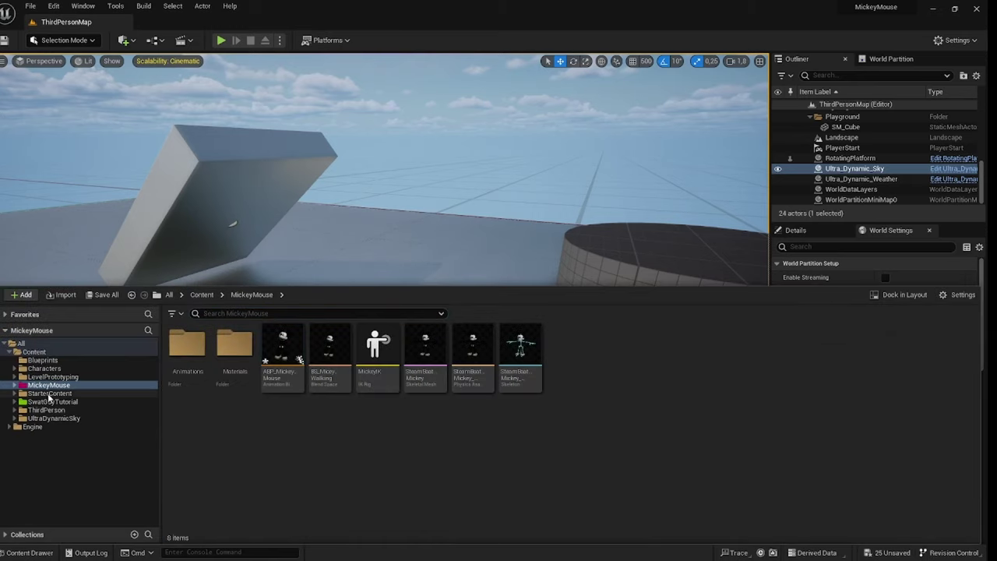
pyautogui.click(49, 402)
pyautogui.doubleClick(187, 347)
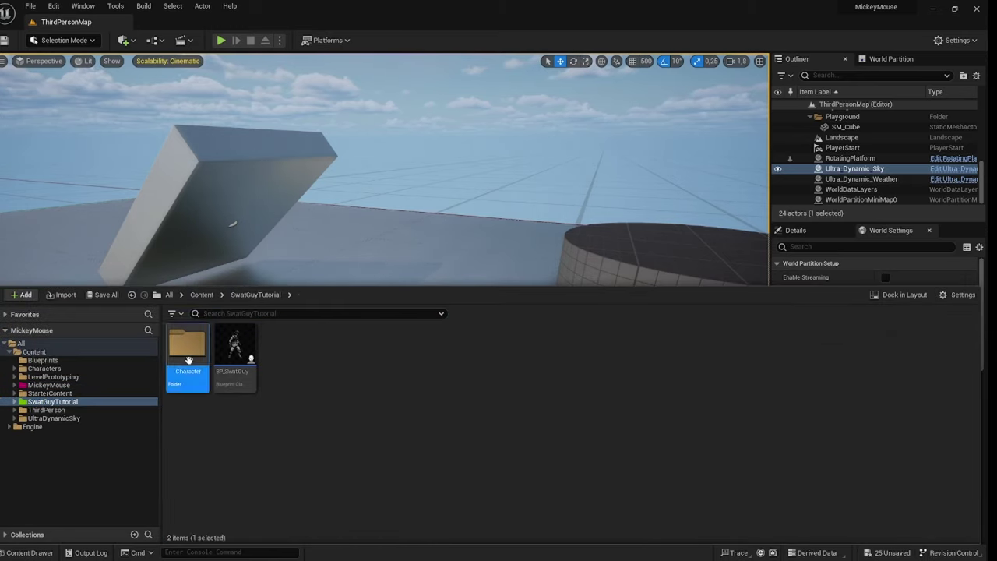
pyautogui.doubleClick(283, 343)
pyautogui.scroll(-1, 462, 324)
pyautogui.moveTo(501, 321)
pyautogui.mouseDown(button='right')
pyautogui.moveTo(414, 312)
pyautogui.moveTo(483, 321)
pyautogui.mouseUp(button='right')
pyautogui.scroll(1, 465, 319)
pyautogui.scroll(-2, 483, 326)
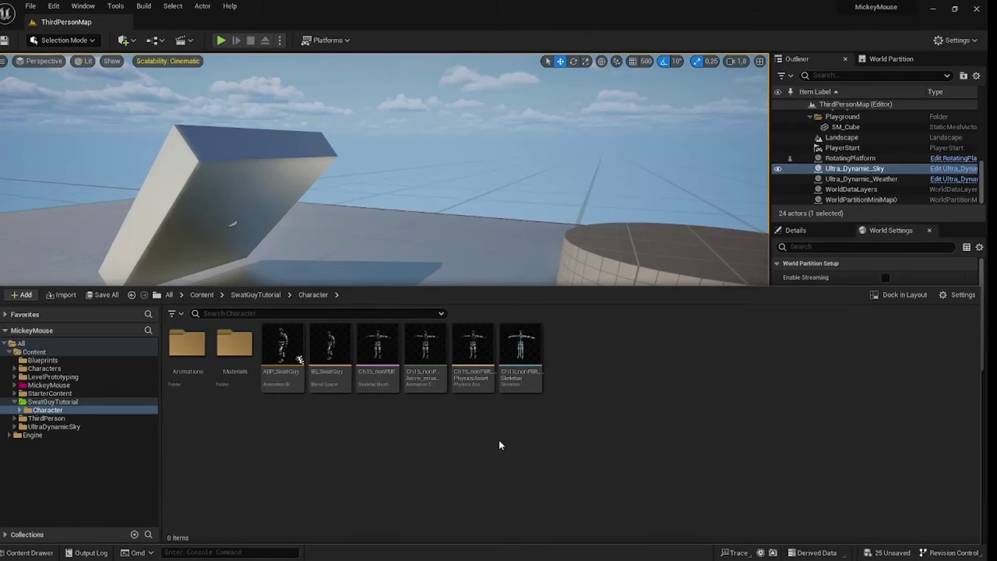
pyautogui.doubleClick(383, 364)
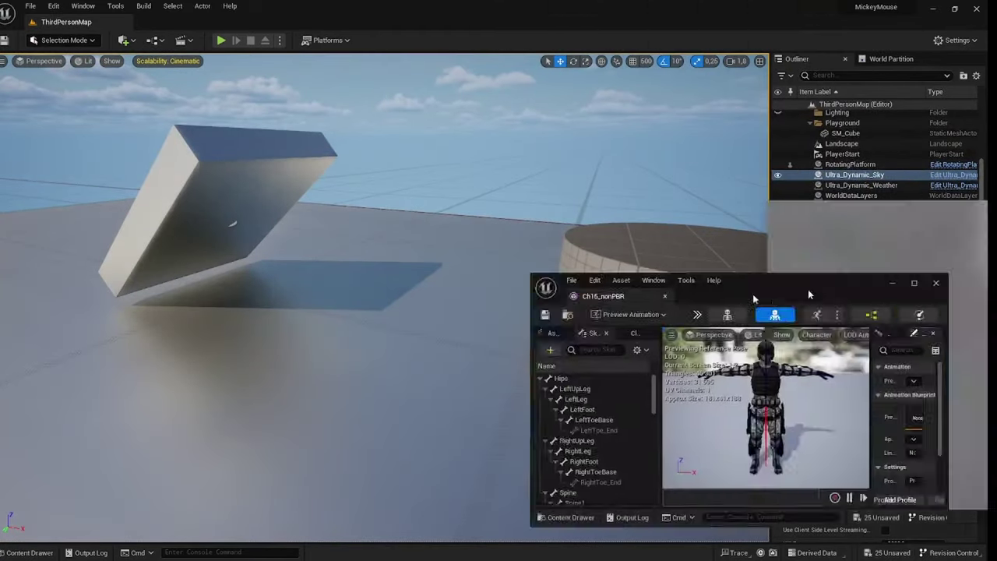
pyautogui.doubleClick(808, 294)
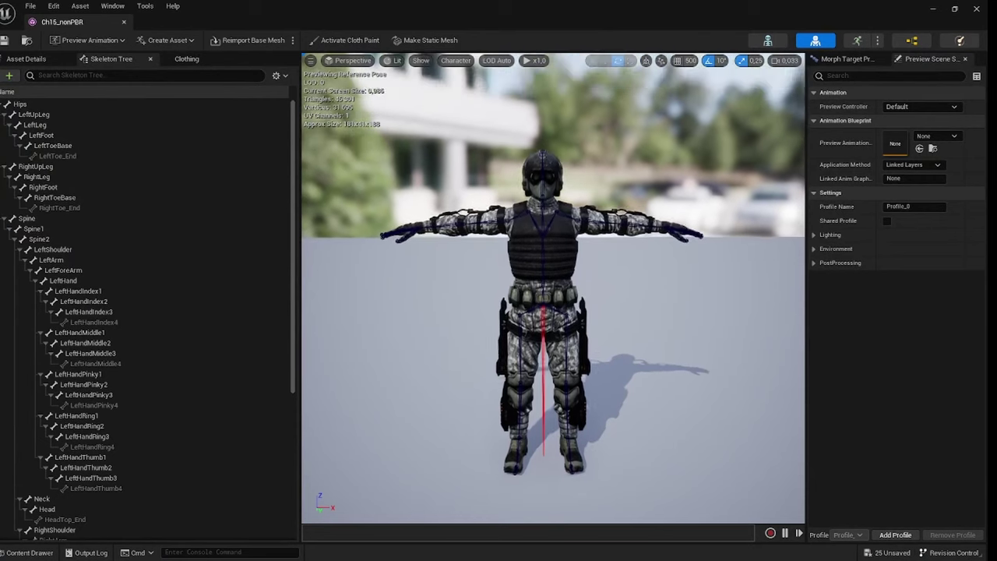
pyautogui.moveTo(543, 421); pyautogui.dragTo(544, 390, button='right')
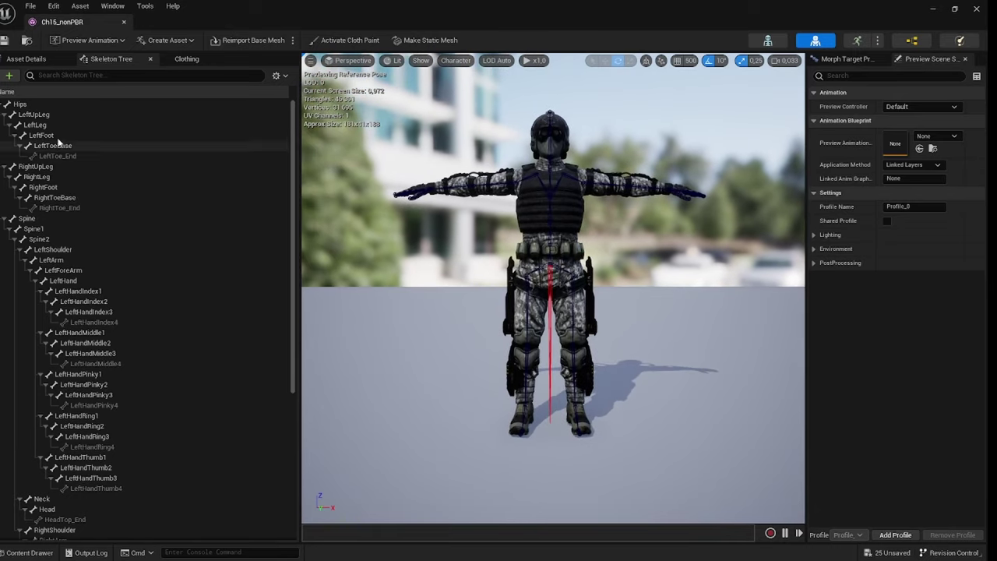
# - Add a socket to the Hips bone of the skeleton
pyautogui.click(23, 104)
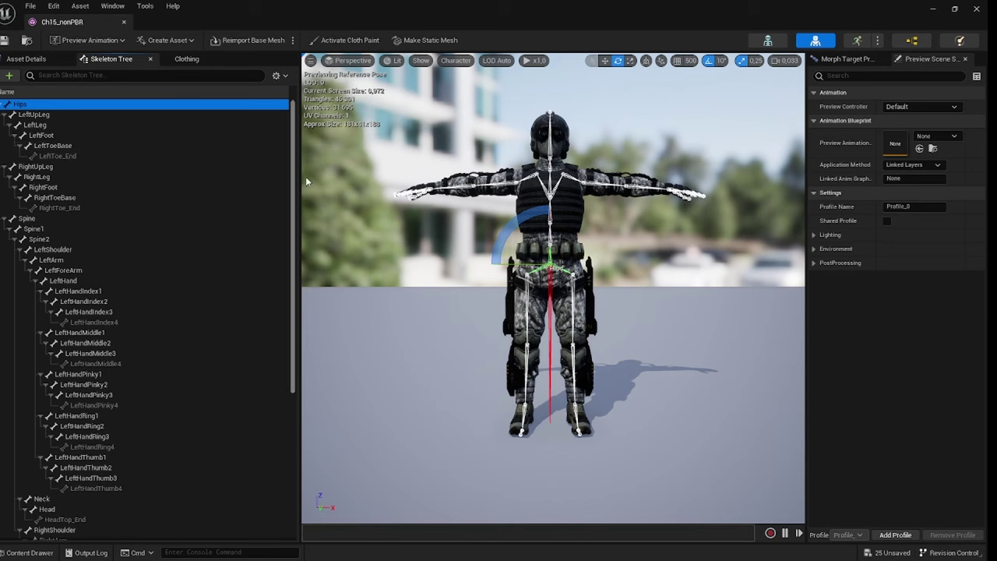
pyautogui.click(10, 75)
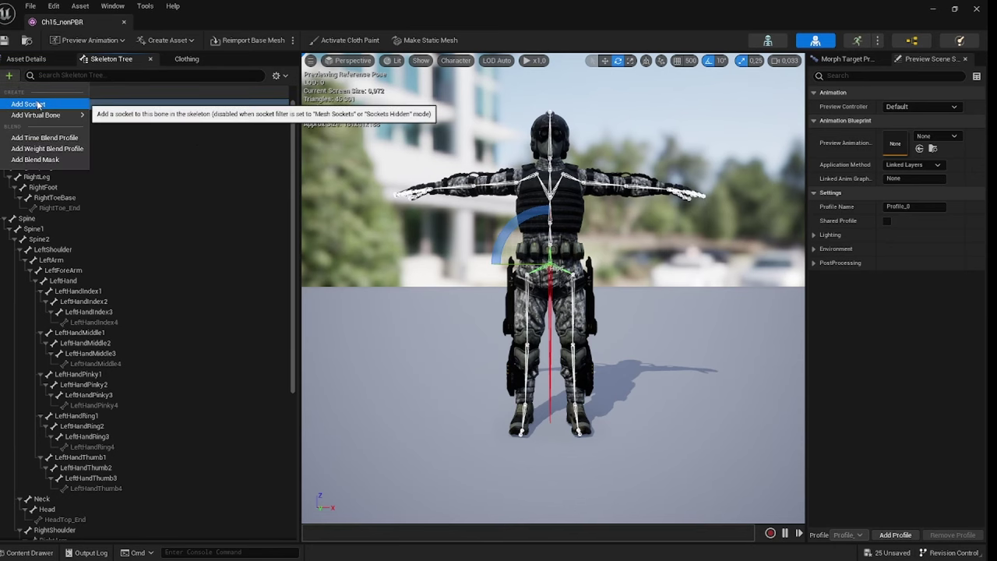
pyautogui.click(39, 103)
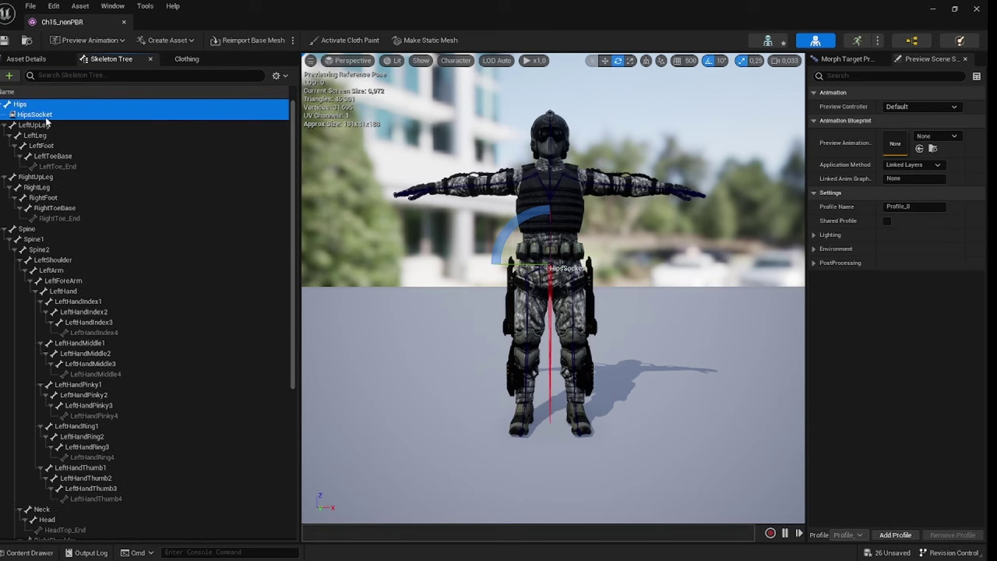
# - Using the Right orthographic view, move the hips socket straight down to ground level between the character's feet
pyautogui.click(46, 117)
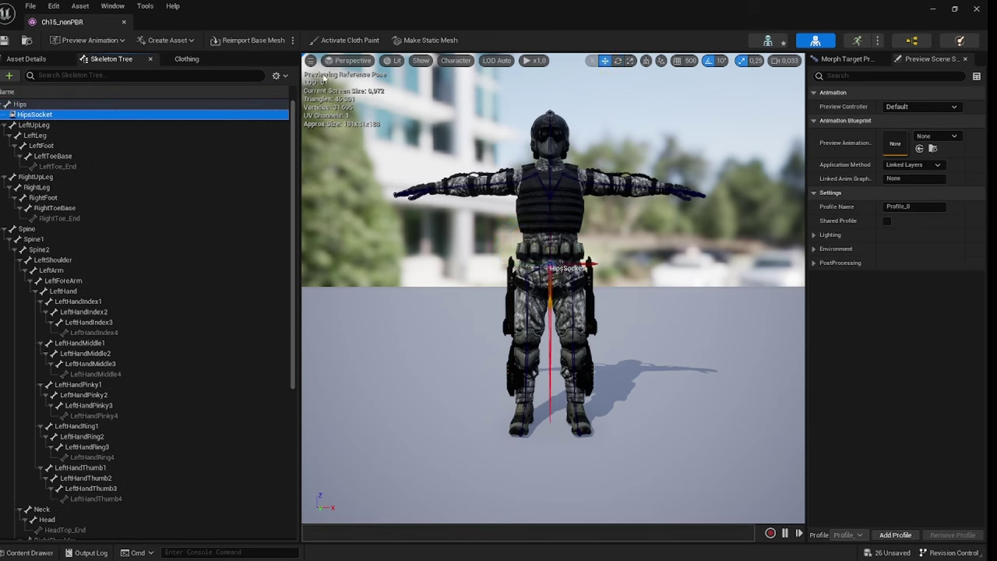
pyautogui.click(353, 61)
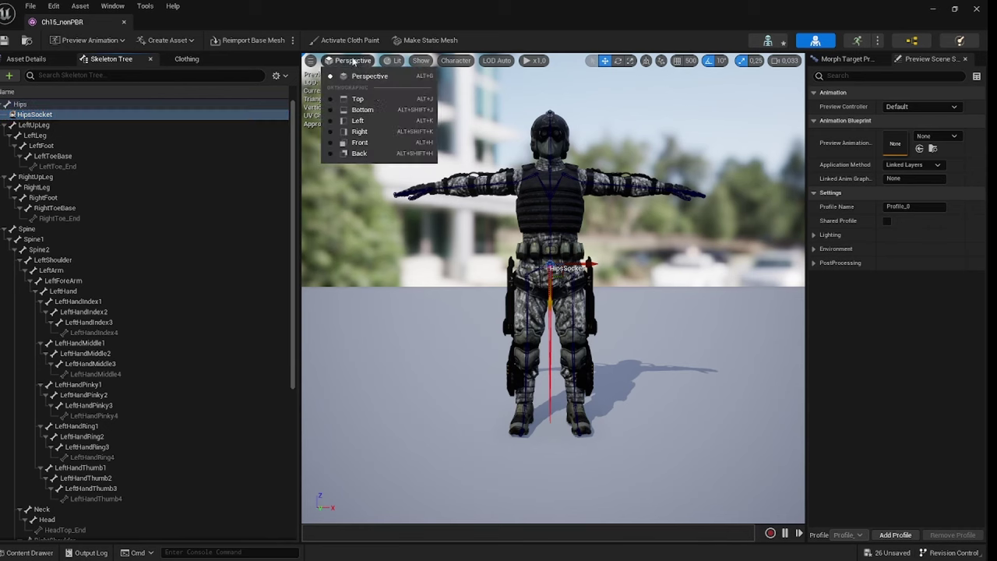
pyautogui.click(365, 143)
pyautogui.click(344, 63)
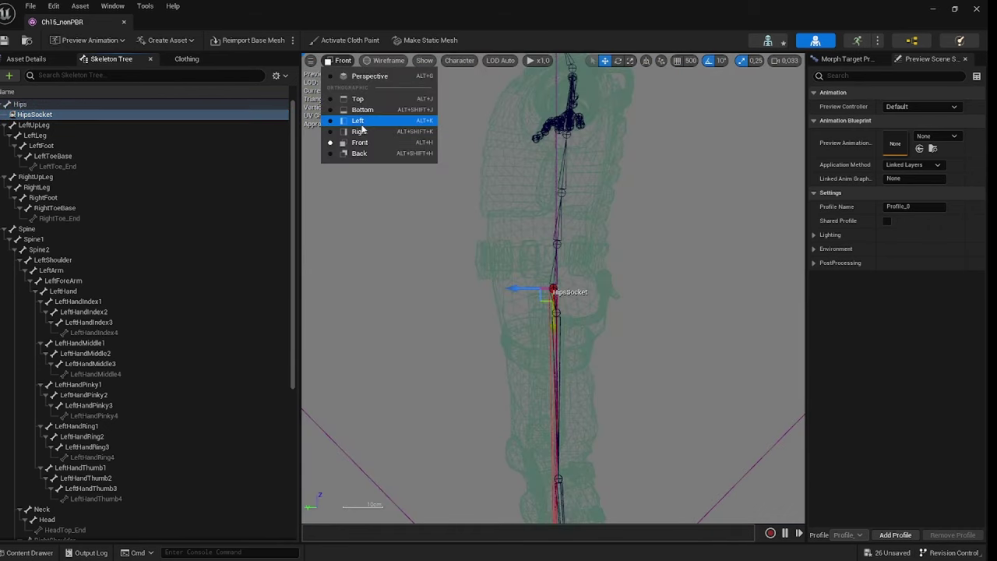
pyautogui.click(360, 130)
pyautogui.scroll(-4, 595, 325)
pyautogui.scroll(1, 595, 326)
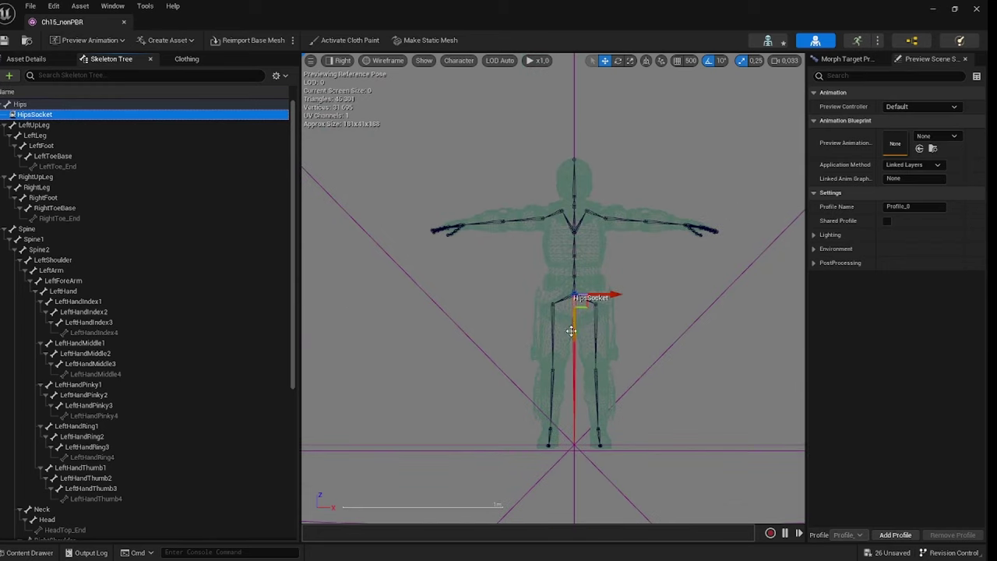
pyautogui.moveTo(576, 334); pyautogui.dragTo(580, 406)
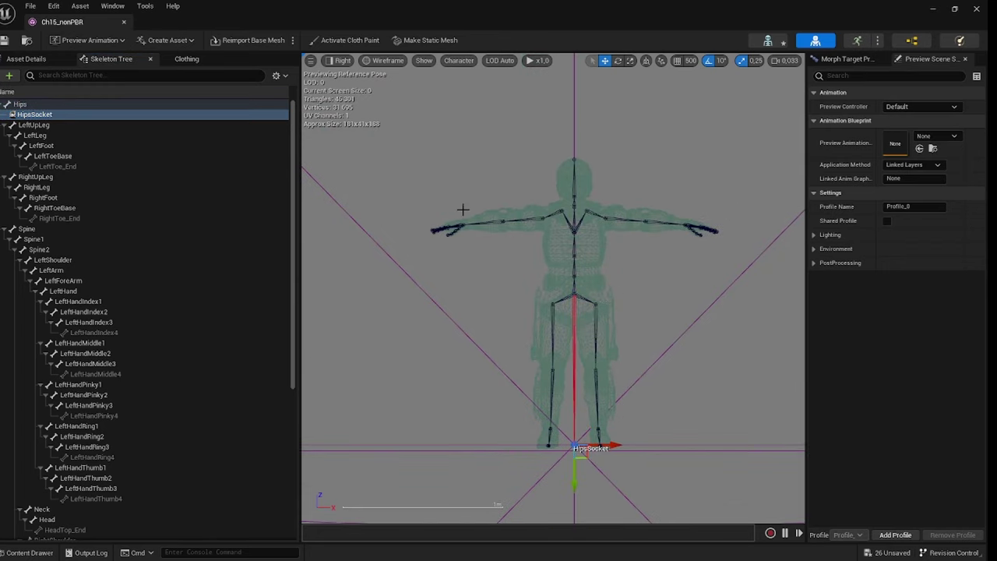
# - Check the lowered socket in the Perspective view and close the Ch15_nonPBR mesh
pyautogui.click(340, 60)
pyautogui.click(364, 76)
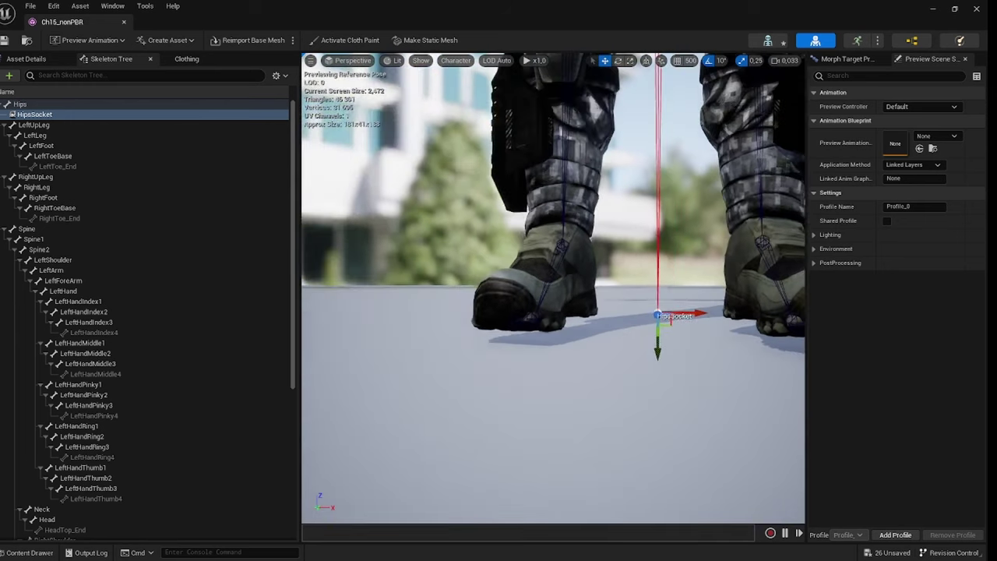
pyautogui.moveTo(581, 270); pyautogui.dragTo(580, 257, button='right')
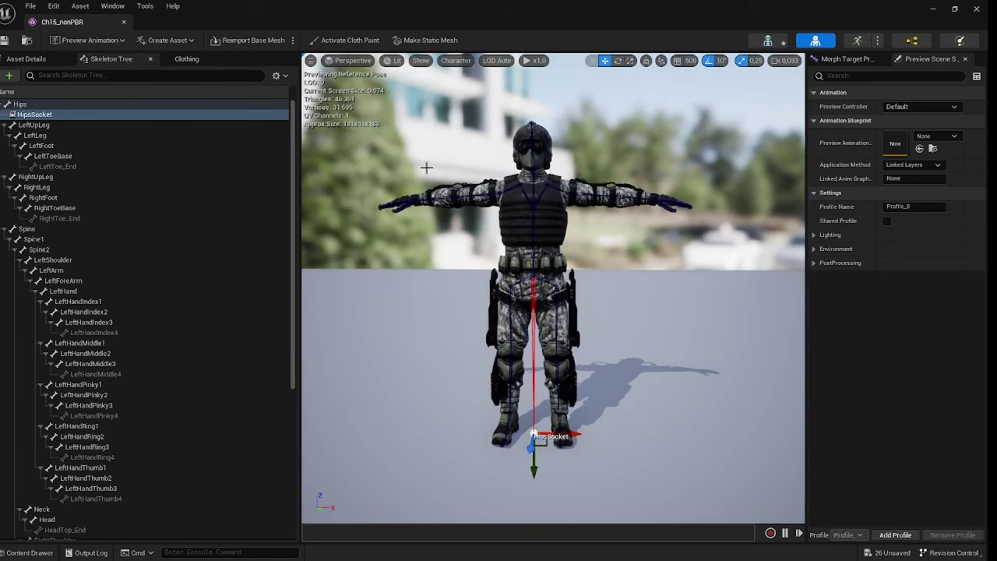
pyautogui.click(123, 23)
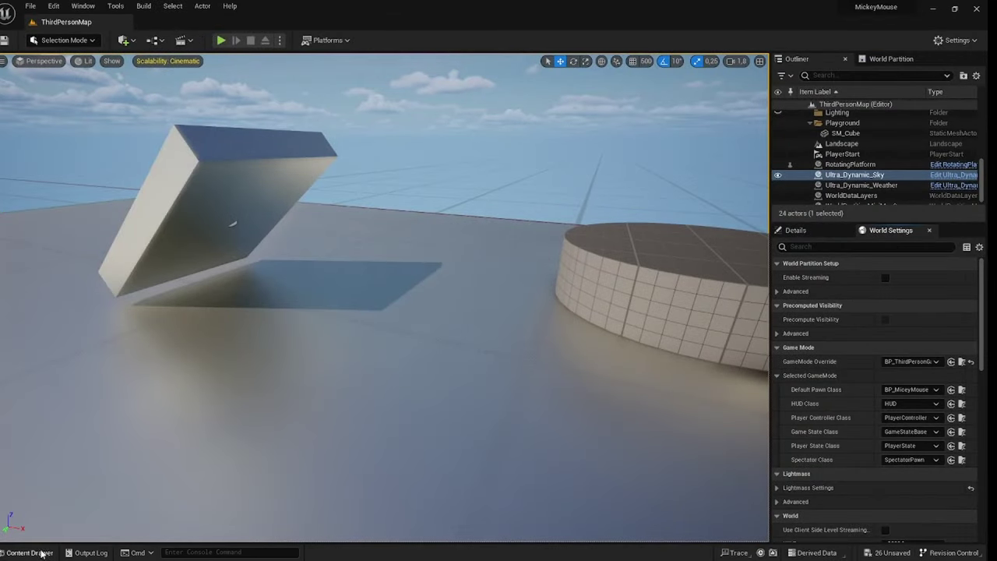
# - Create an IK Rig asset named IK_SwatGuy in the SwatGuyTutorial/Character folder
pyautogui.click(43, 553)
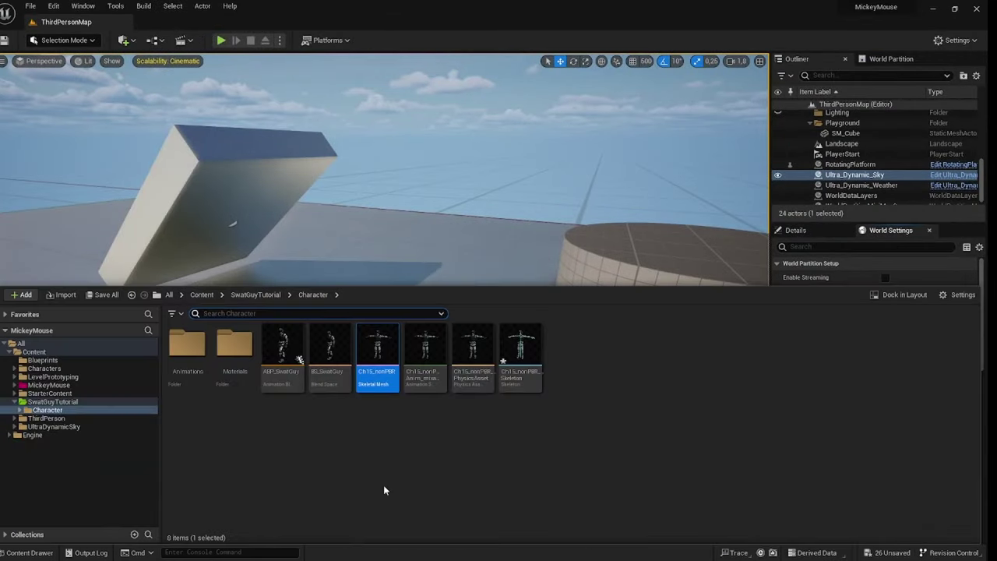
pyautogui.rightClick(388, 435)
pyautogui.moveTo(468, 288)
pyautogui.click(428, 448)
pyautogui.rightClick(427, 448)
pyautogui.moveTo(472, 246)
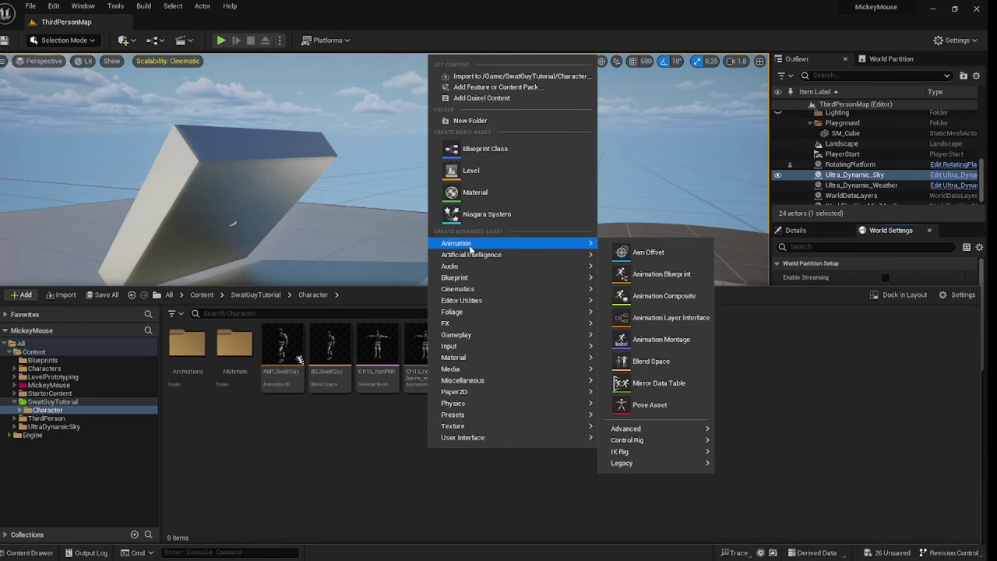
pyautogui.moveTo(639, 451)
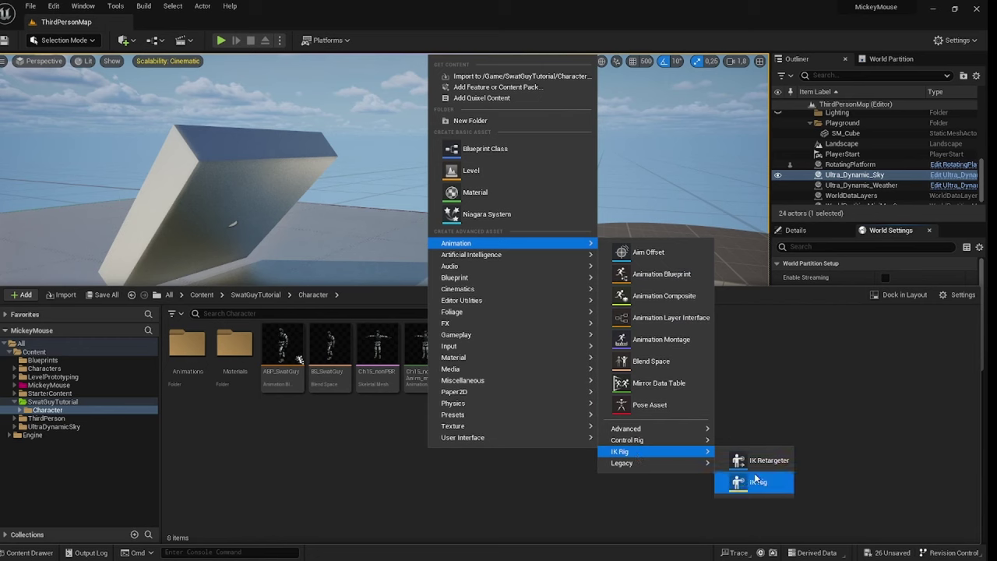
pyautogui.click(755, 481)
pyautogui.write('S')
pyautogui.press('BackSpace')
pyautogui.write('IK_SwatGuy')
pyautogui.press('Return')
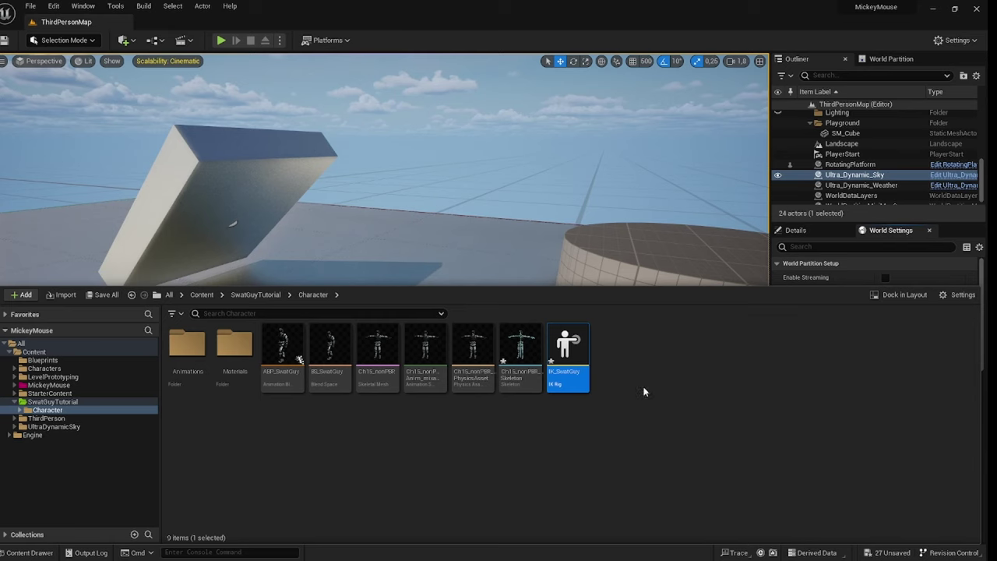
# - Open the IK_SwatGuy rig and assign Ch15_nonPBR as its preview skeletal mesh
pyautogui.doubleClick(572, 351)
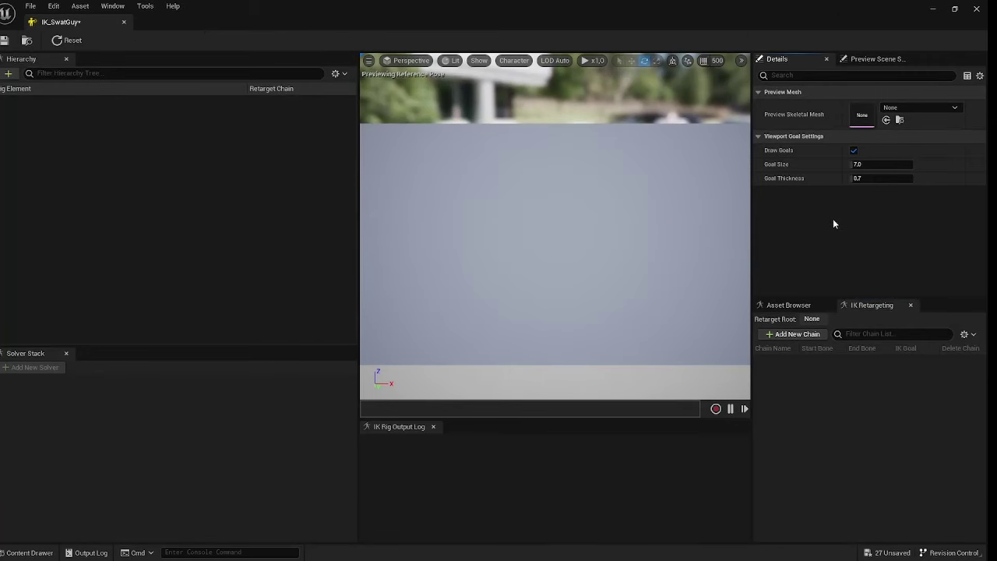
pyautogui.click(922, 109)
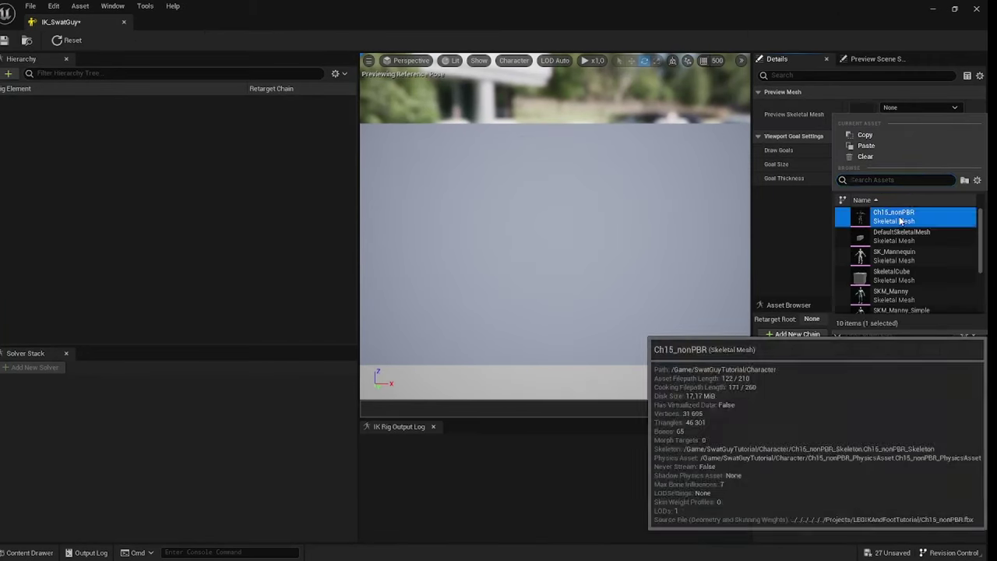
pyautogui.click(900, 219)
pyautogui.press('s')
pyautogui.press('w')
pyautogui.moveTo(556, 225); pyautogui.dragTo(510, 218, button='right')
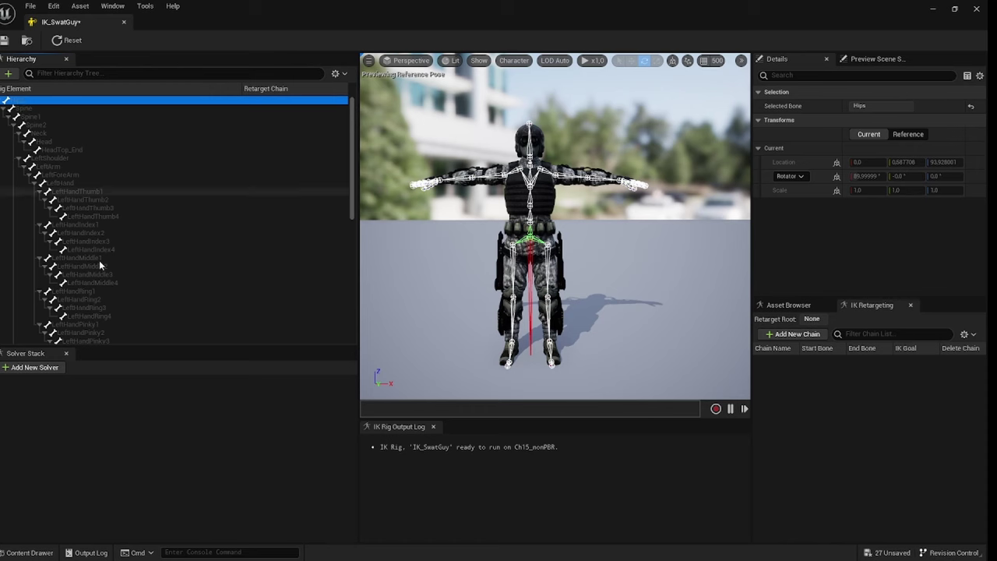
# - Add a Full Body IK solver to the rig and set the Hips bone as its root bone
pyautogui.click(31, 368)
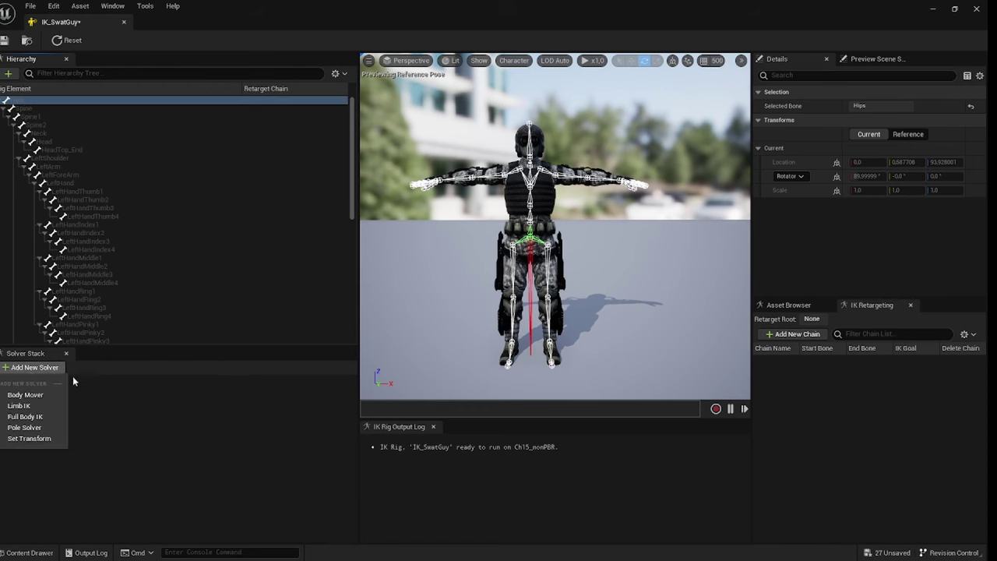
pyautogui.click(34, 418)
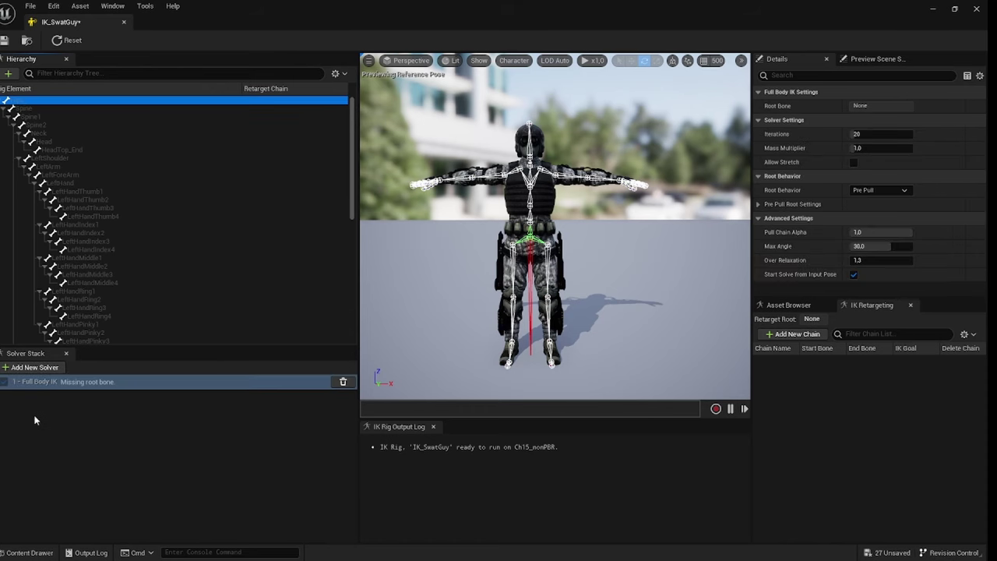
pyautogui.click(108, 382)
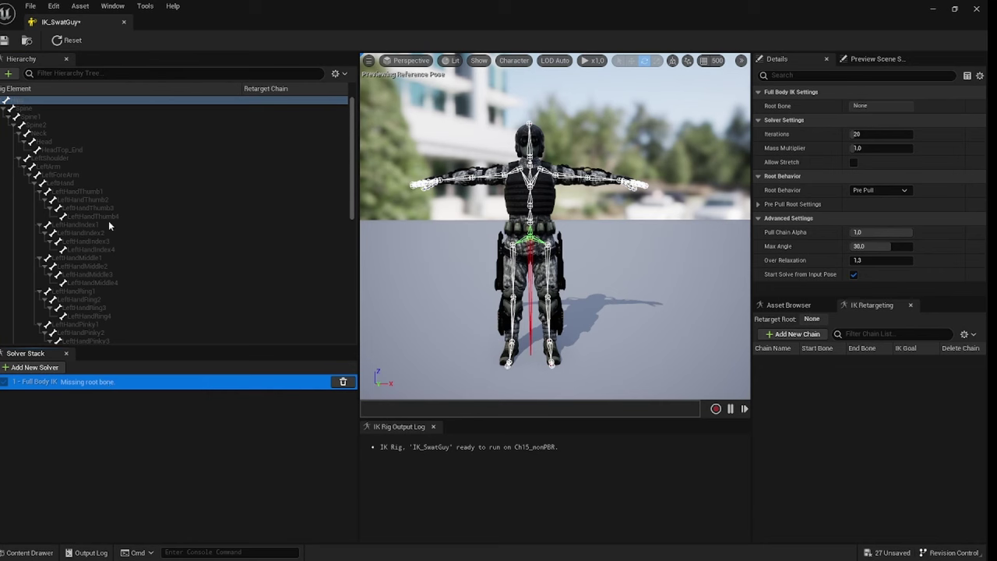
pyautogui.click(22, 101)
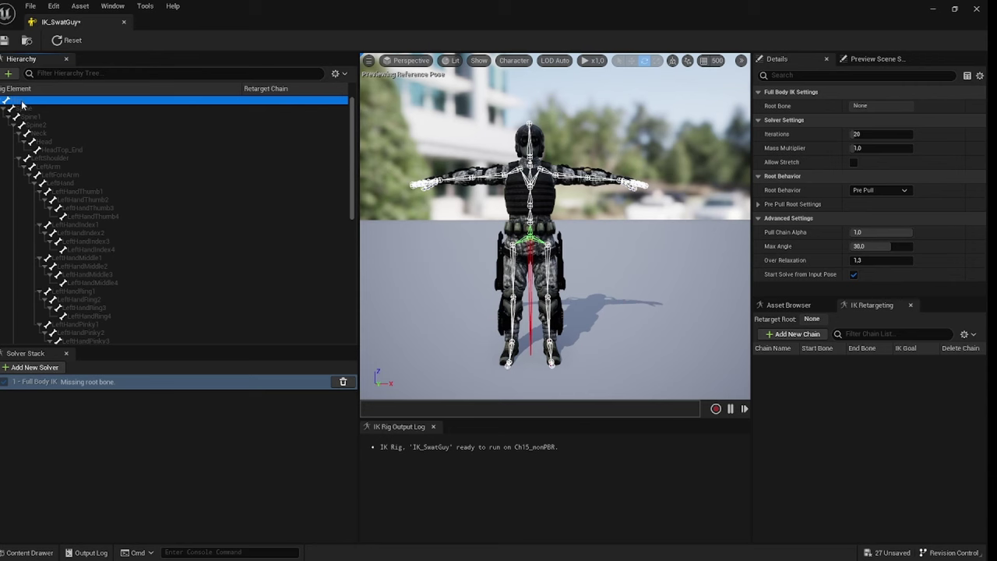
pyautogui.rightClick(22, 106)
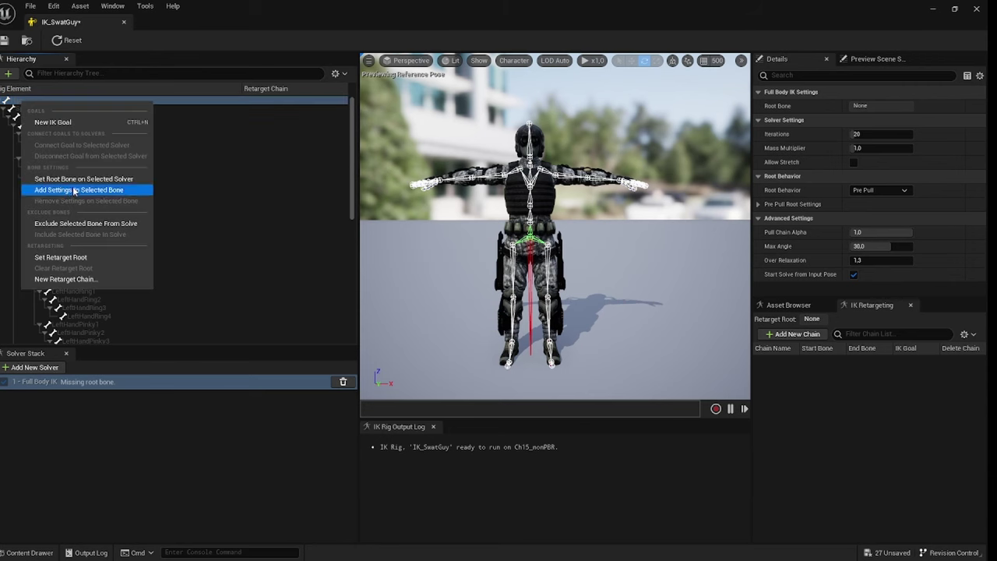
pyautogui.click(18, 100)
pyautogui.rightClick(20, 100)
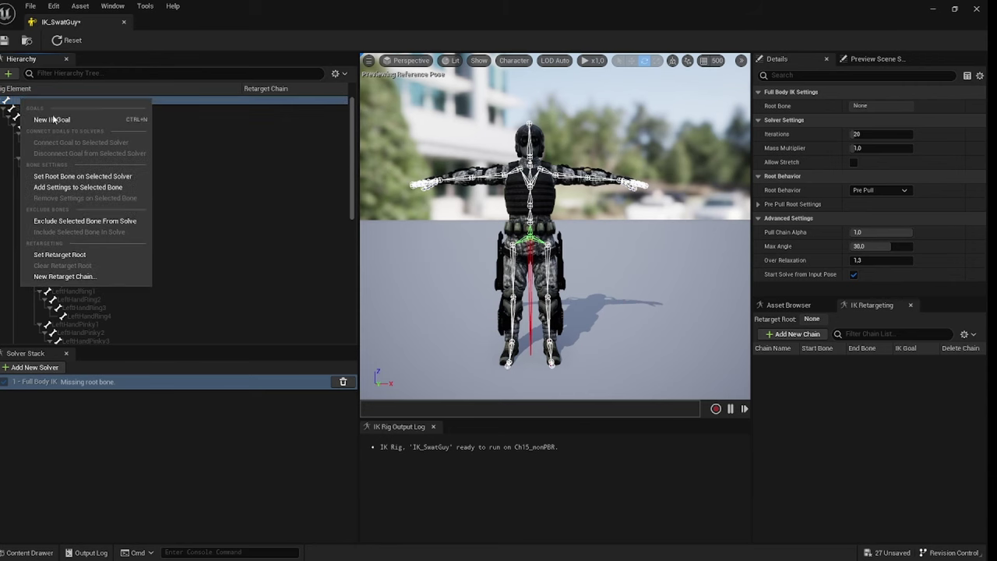
pyautogui.click(96, 178)
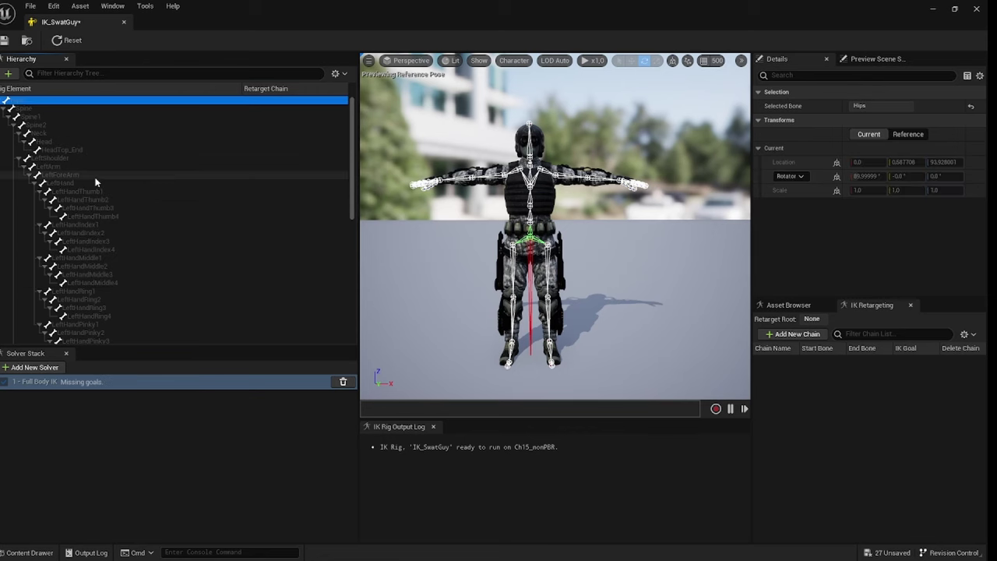
pyautogui.click(170, 421)
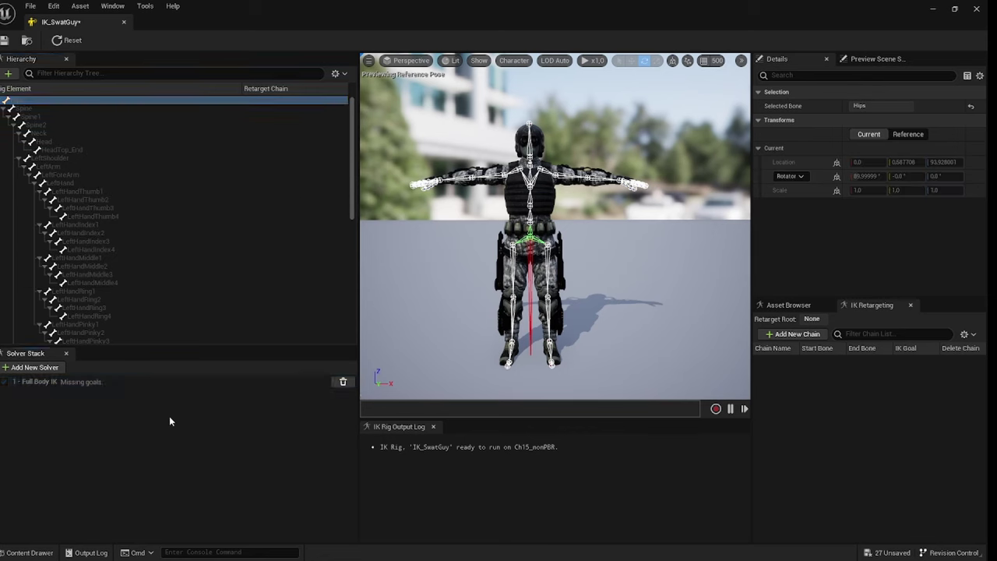
# - Add a new IK goal to the LeftHand bone and another to the RightHand bone
pyautogui.click(83, 182)
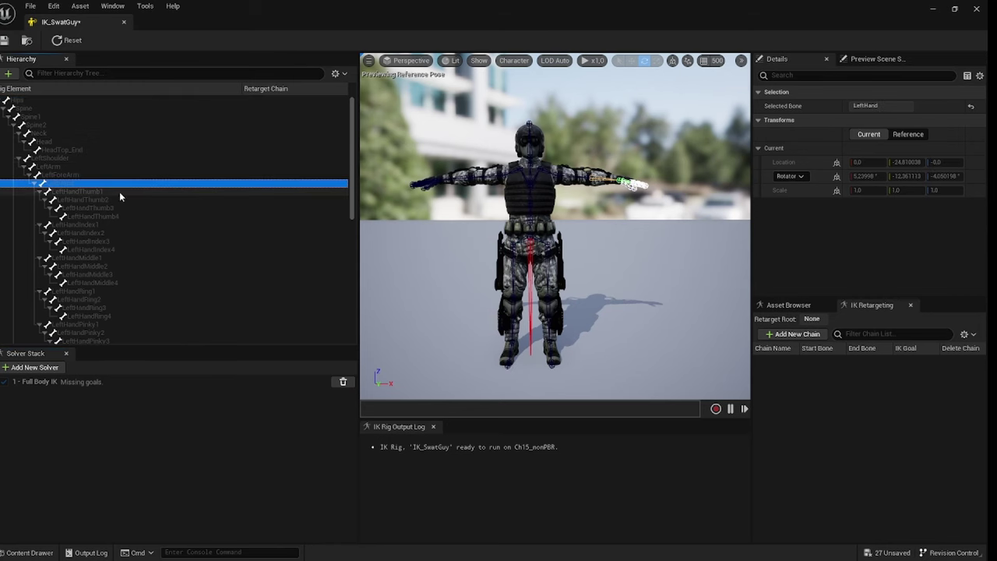
pyautogui.rightClick(72, 188)
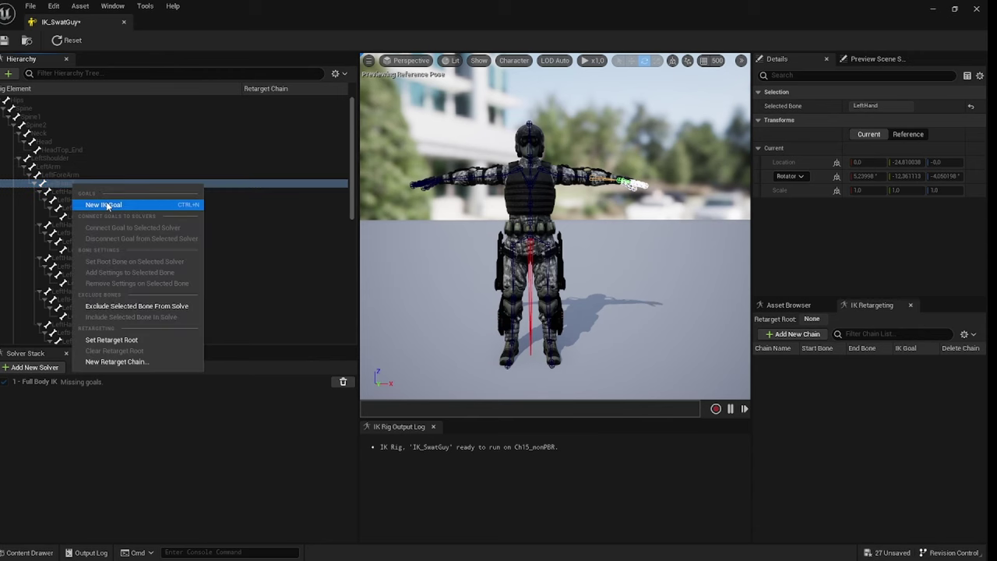
pyautogui.click(107, 204)
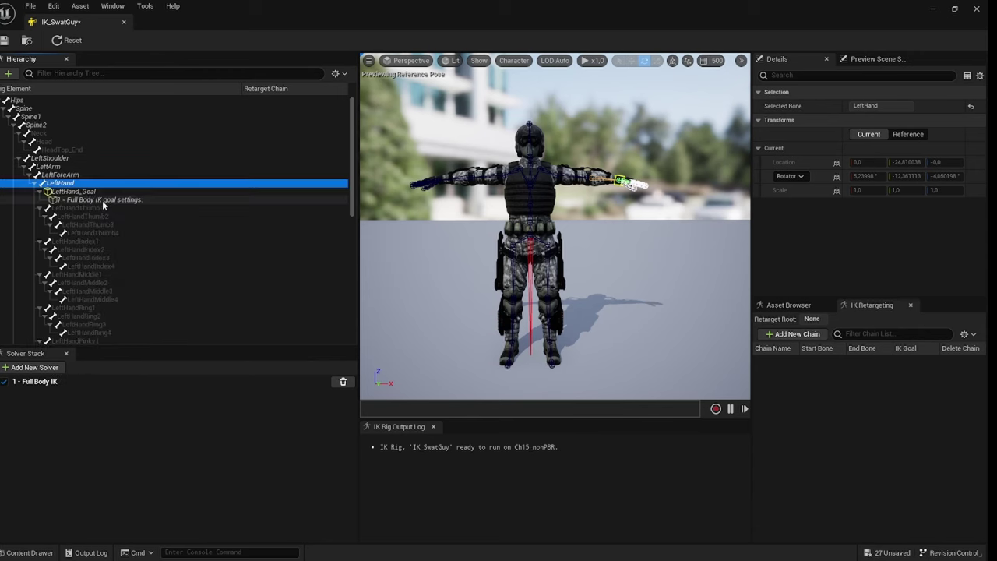
pyautogui.scroll(-5, 94, 207)
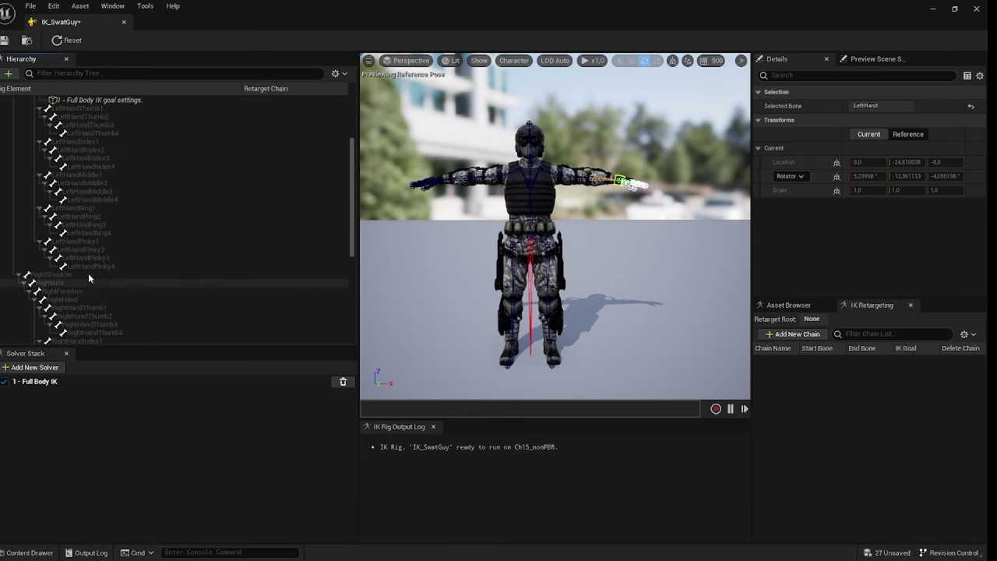
pyautogui.scroll(-1, 85, 287)
pyautogui.click(73, 282)
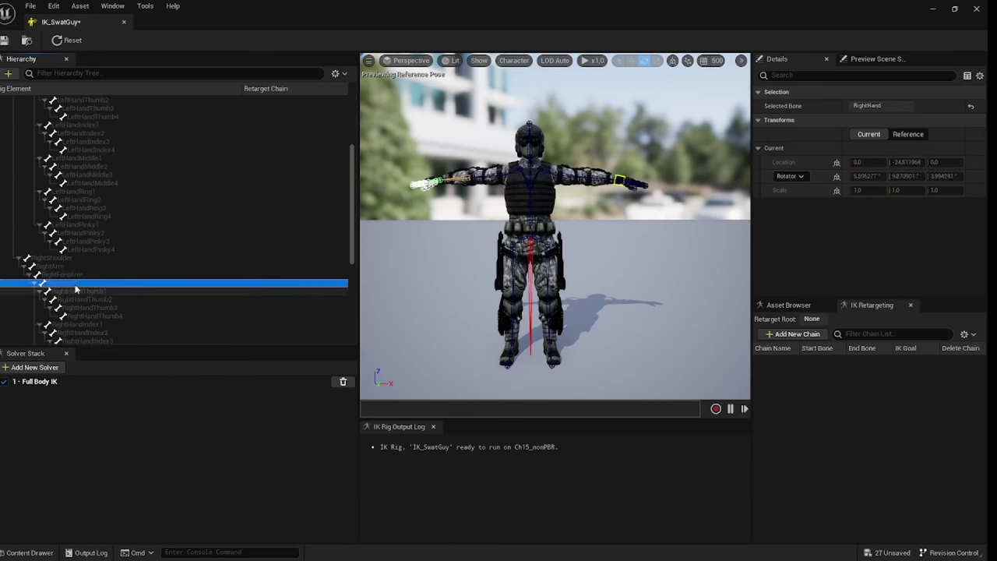
pyautogui.rightClick(70, 288)
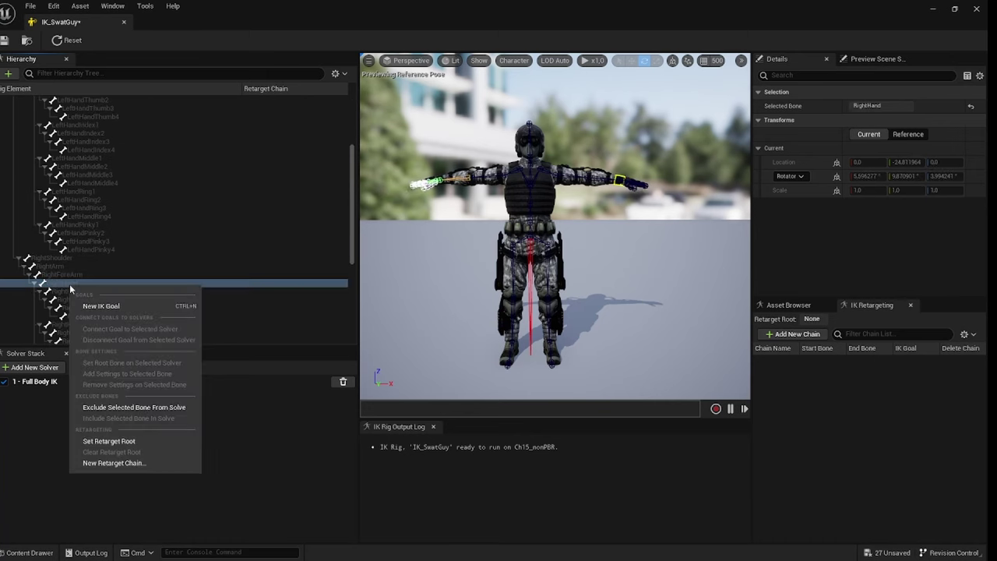
pyautogui.click(106, 306)
# - Add a new IK goal to the LeftFoot bone
pyautogui.scroll(-3, 96, 248)
pyautogui.scroll(-6, 96, 248)
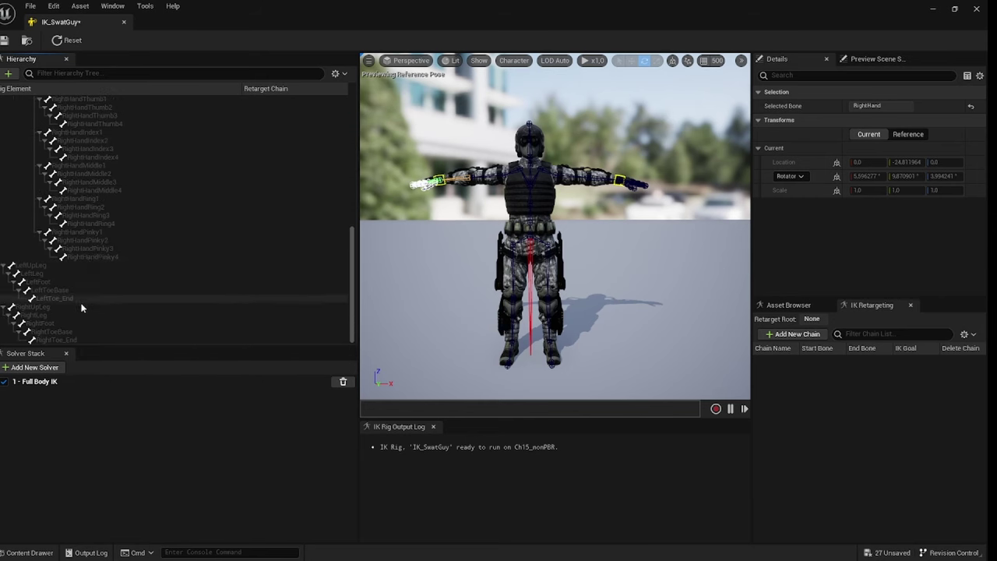
pyautogui.scroll(9, 89, 277)
pyautogui.scroll(-4, 90, 277)
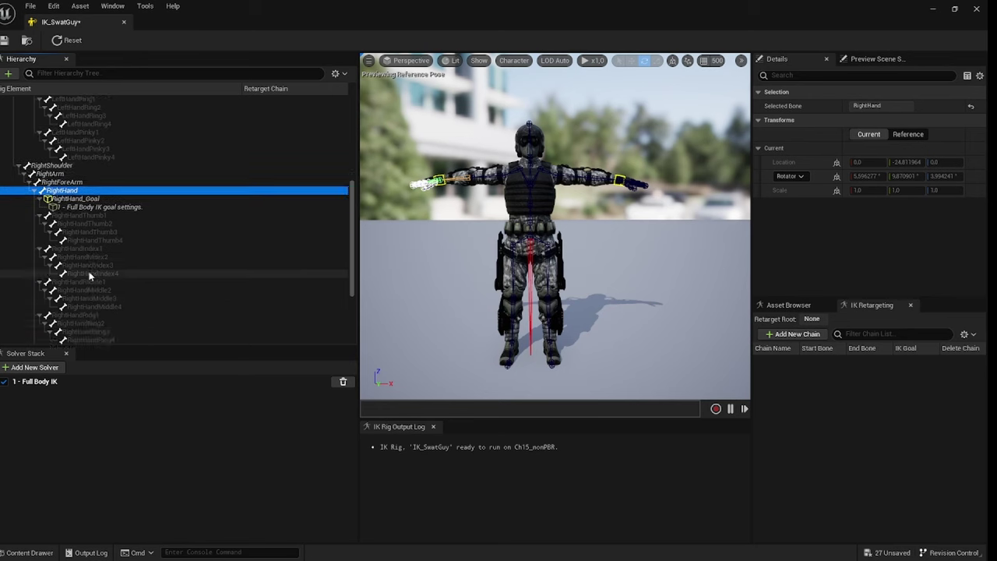
pyautogui.scroll(-5, 89, 276)
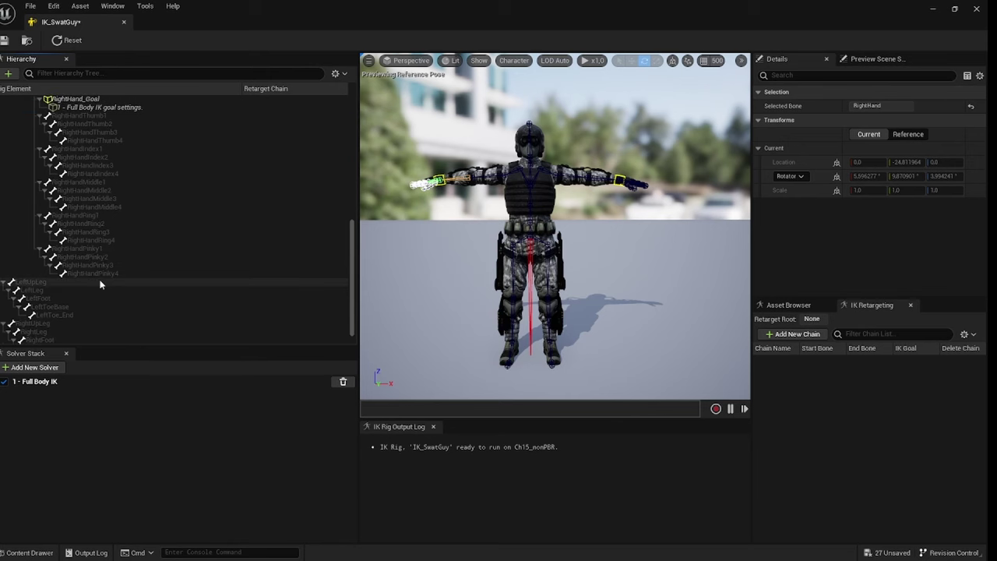
pyautogui.scroll(-1, 117, 282)
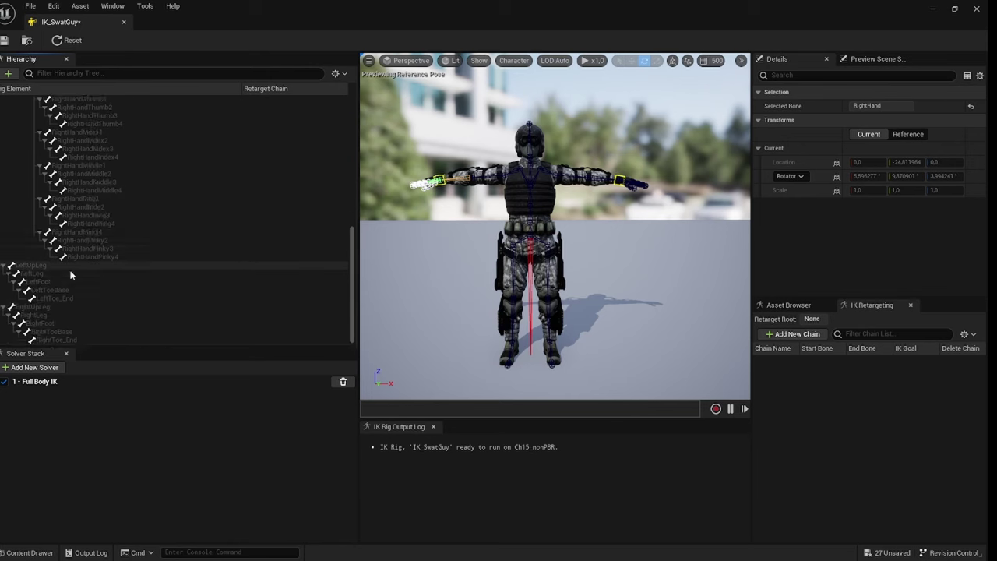
pyautogui.click(46, 274)
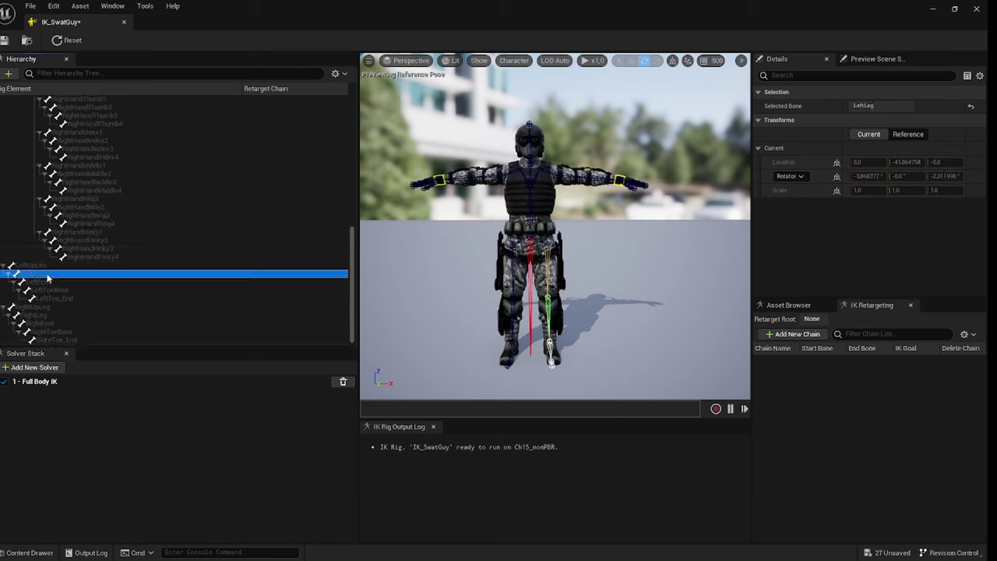
pyautogui.click(77, 283)
pyautogui.rightClick(53, 283)
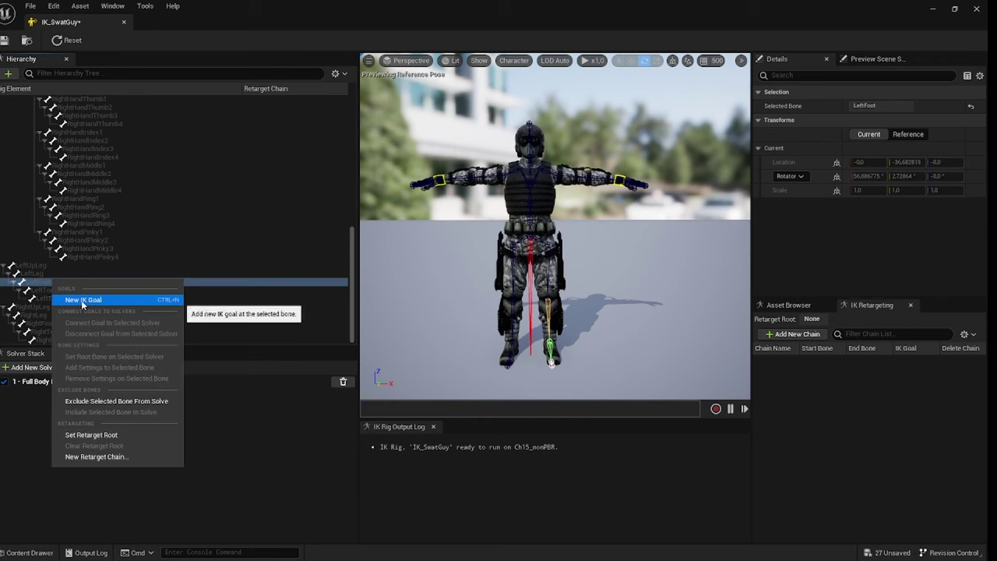
pyautogui.click(81, 300)
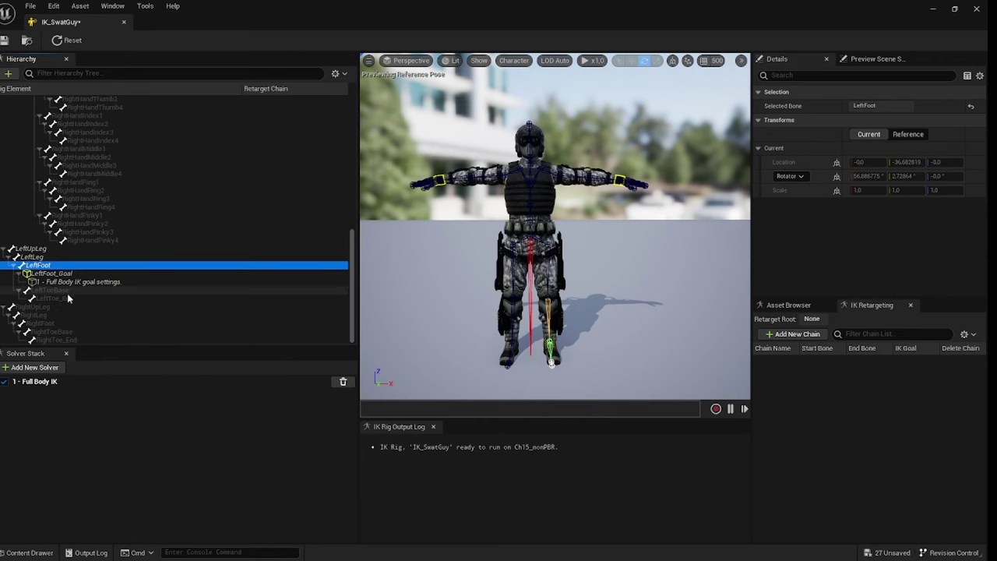
# - Add a new IK goal to the RightFoot bone
pyautogui.click(53, 322)
pyautogui.rightClick(53, 323)
pyautogui.click(79, 341)
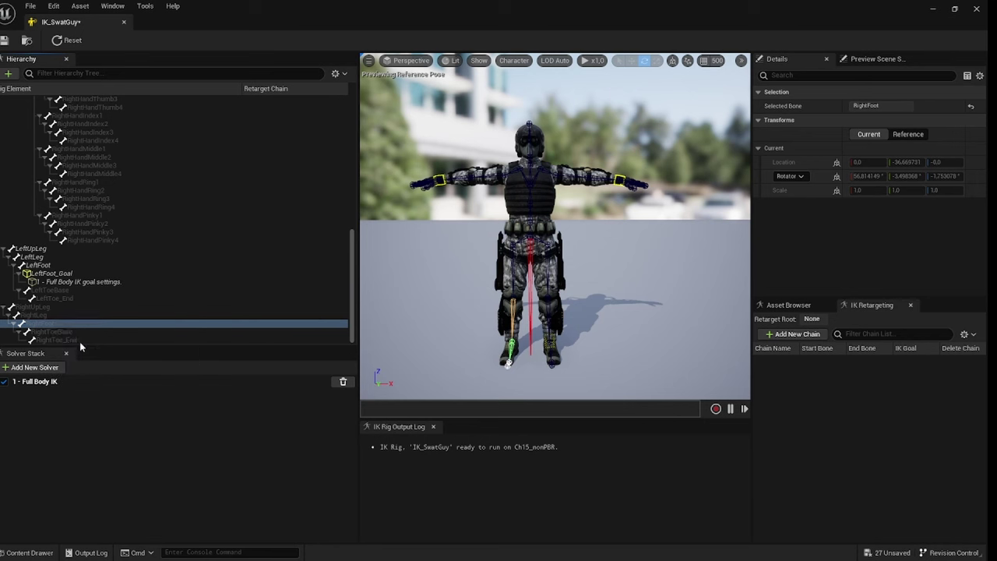
pyautogui.click(63, 335)
# - Test the arm IK by moving the RightHand goal, undoing that move, and moving the LeftHand goal
pyautogui.moveTo(451, 319)
pyautogui.mouseDown(button='right')
pyautogui.moveTo(477, 321)
pyautogui.moveTo(452, 326)
pyautogui.mouseUp(button='right')
pyautogui.moveTo(573, 274); pyautogui.dragTo(623, 251, button='right')
pyautogui.click(653, 220)
pyautogui.moveTo(427, 234); pyautogui.dragTo(435, 273)
pyautogui.moveTo(437, 220)
pyautogui.mouseDown()
pyautogui.moveTo(440, 257)
pyautogui.moveTo(437, 195)
pyautogui.moveTo(440, 204)
pyautogui.mouseUp()
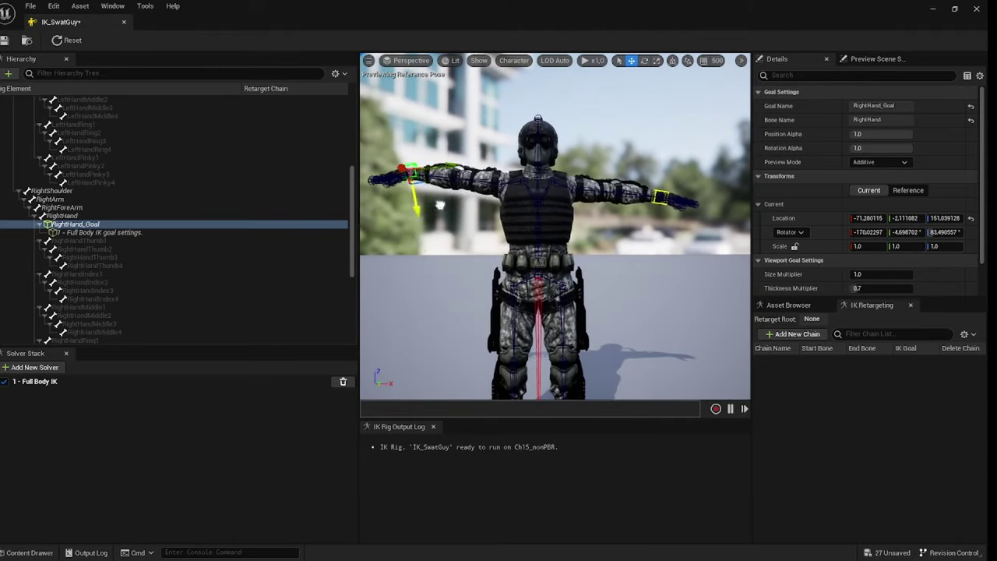
pyautogui.hotkey('ctrl', 'z')
pyautogui.click(659, 199)
pyautogui.moveTo(653, 235)
pyautogui.mouseDown()
pyautogui.moveTo(660, 198)
pyautogui.moveTo(653, 237)
pyautogui.mouseUp()
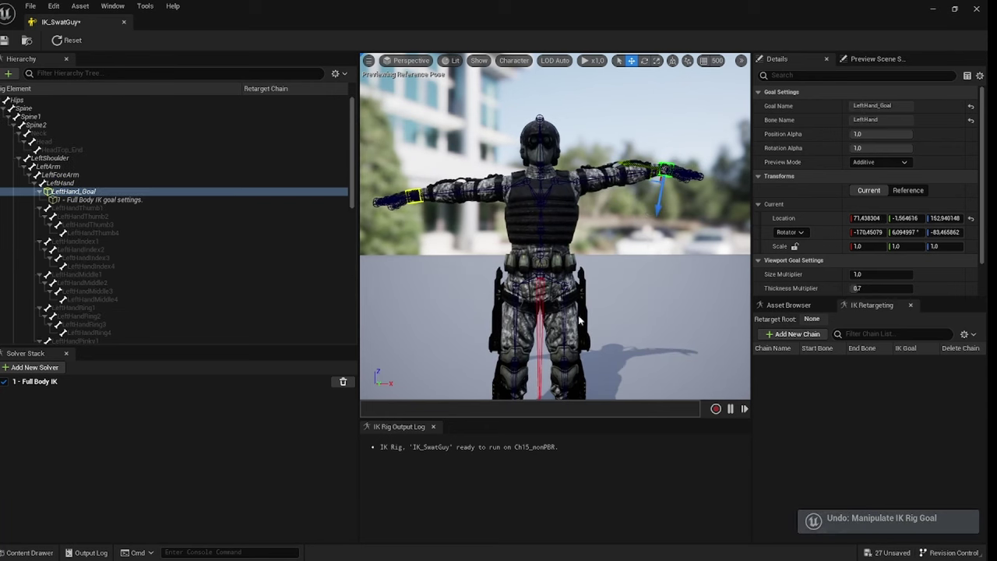
# - Test the leg IK by lifting the RightFoot goal, and return the rig goals to their initial pose
pyautogui.moveTo(652, 239); pyautogui.dragTo(713, 261, button='right')
pyautogui.moveTo(559, 341); pyautogui.dragTo(546, 353, button='right')
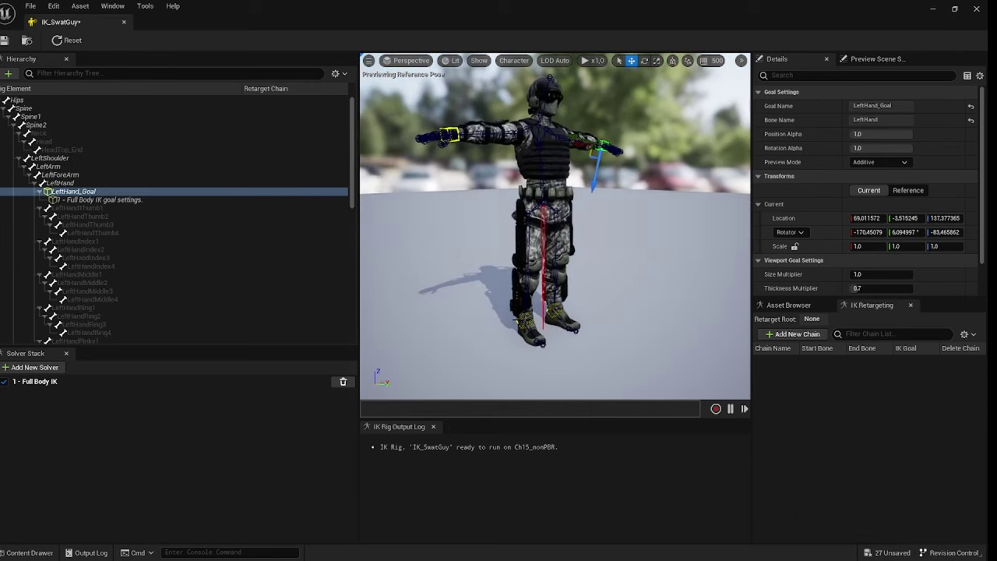
pyautogui.click(538, 340)
pyautogui.click(98, 315)
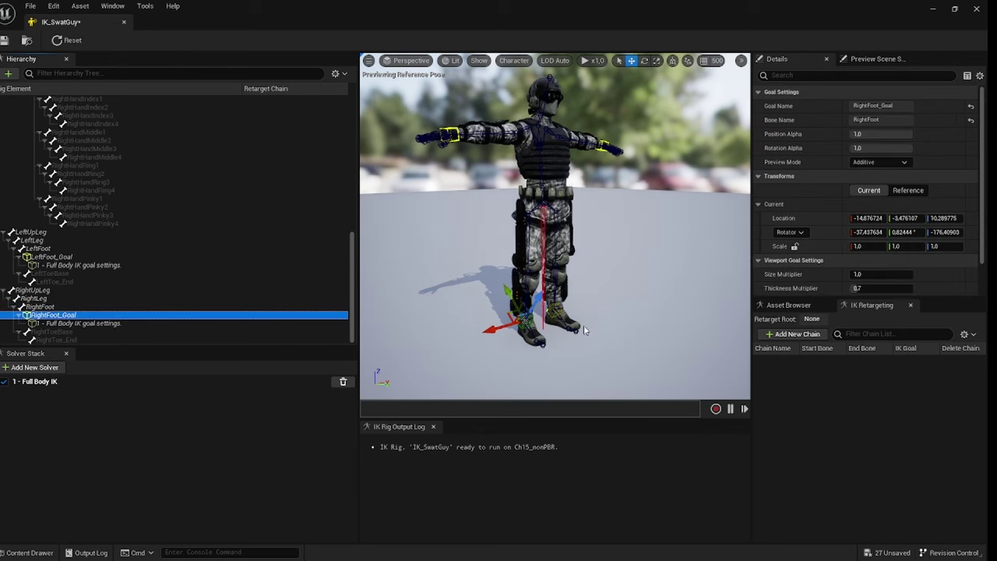
pyautogui.keyDown('alt'); pyautogui.moveTo(538, 304); pyautogui.dragTo(537, 268); pyautogui.keyUp('alt')
pyautogui.moveTo(537, 268); pyautogui.dragTo(526, 290, button='right')
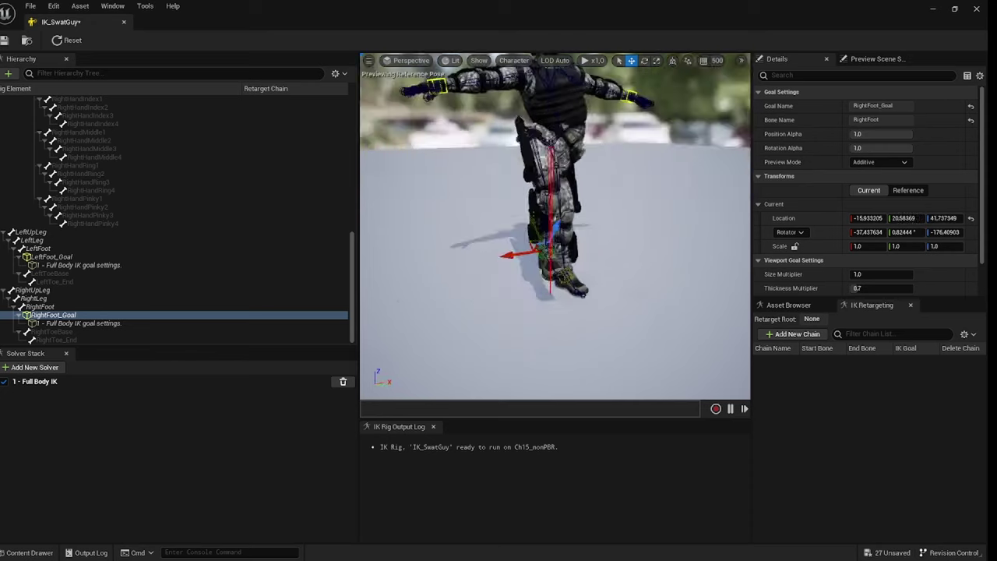
pyautogui.keyDown('alt'); pyautogui.moveTo(546, 258); pyautogui.dragTo(567, 252); pyautogui.keyUp('alt')
pyautogui.moveTo(532, 222); pyautogui.dragTo(533, 188)
pyautogui.hotkey('ctrl', 'z')
pyautogui.click(68, 40)
pyautogui.moveTo(444, 168)
pyautogui.mouseDown(button='right')
pyautogui.moveTo(438, 140)
pyautogui.moveTo(455, 153)
pyautogui.mouseUp(button='right')
pyautogui.scroll(10, 138, 229)
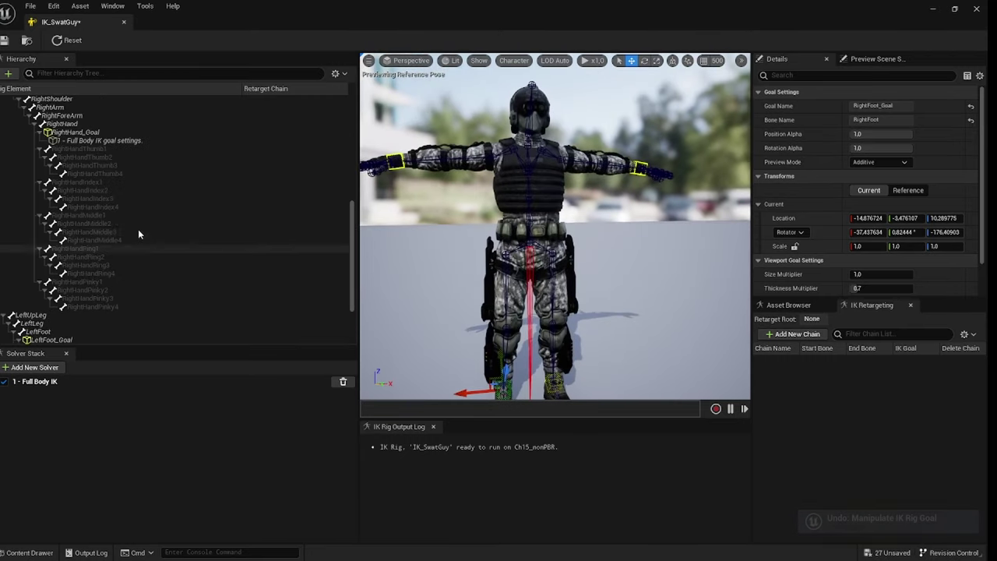
# - Add Full Body IK solver bone settings to the Hips bone
pyautogui.scroll(1, 198, 218)
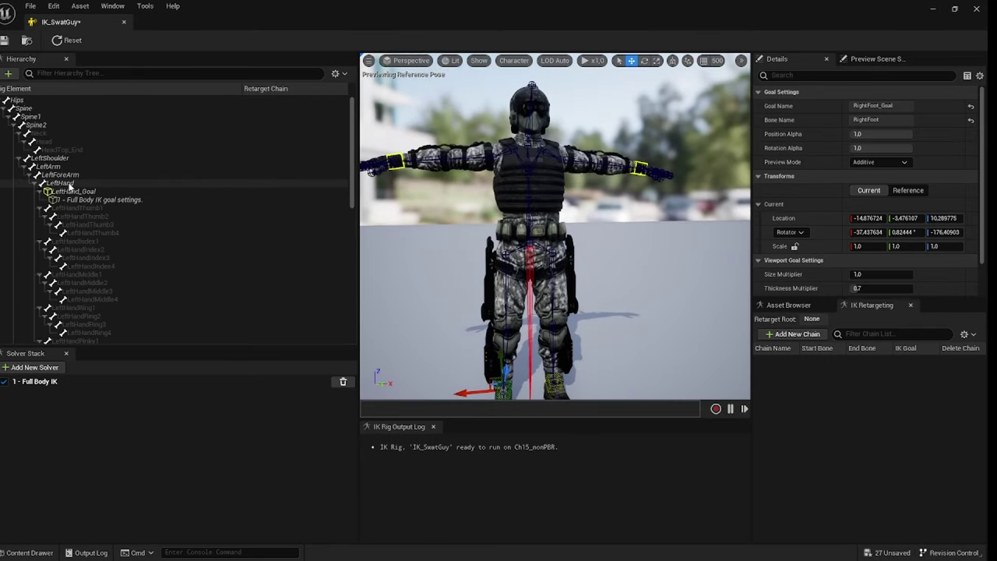
pyautogui.click(145, 101)
pyautogui.moveTo(478, 273); pyautogui.dragTo(490, 285, button='right')
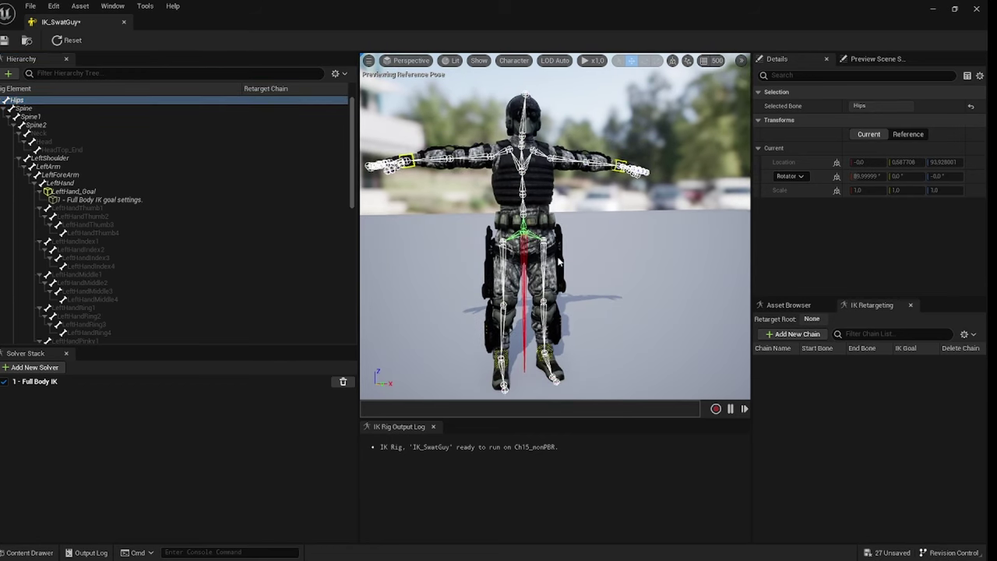
pyautogui.click(59, 382)
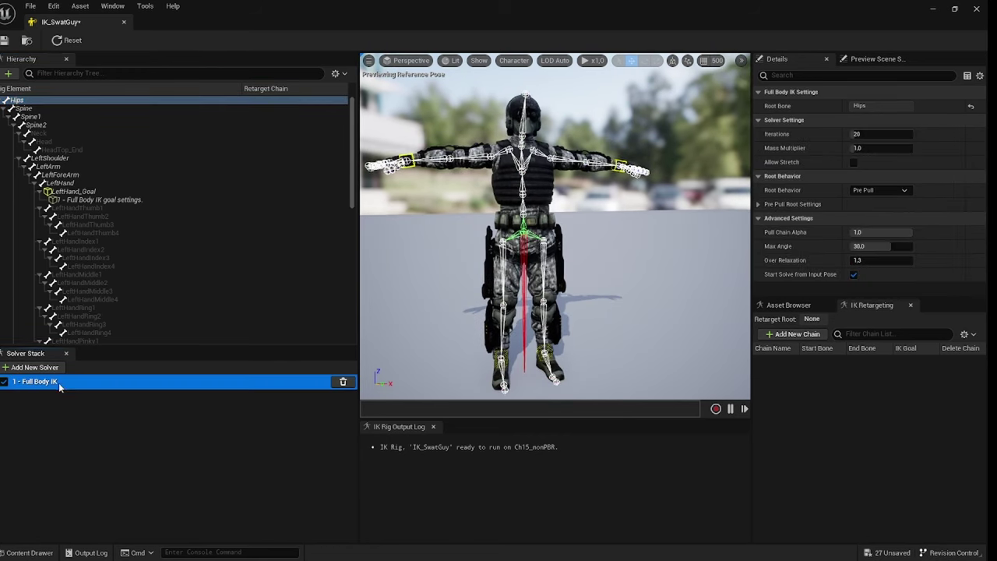
pyautogui.rightClick(17, 100)
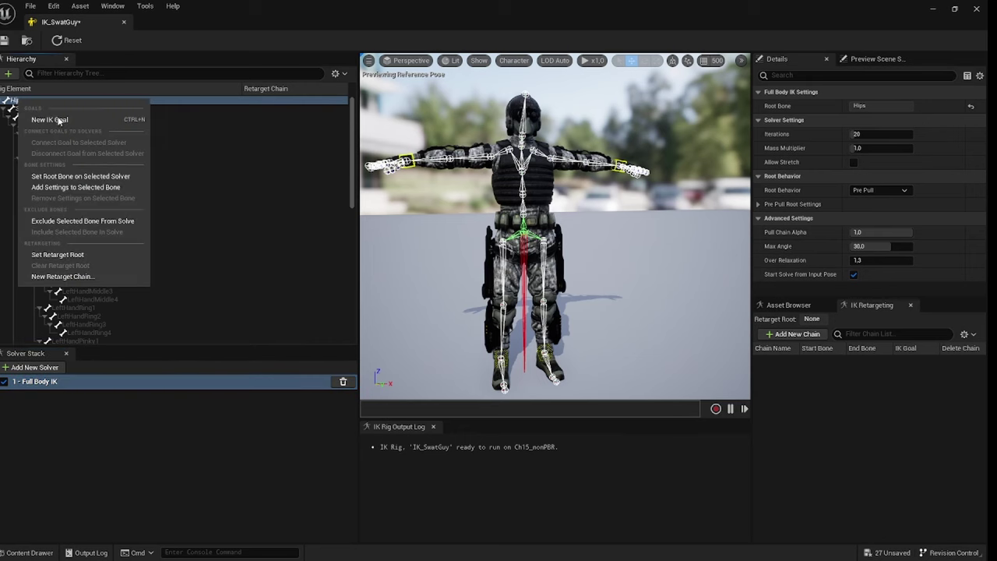
pyautogui.click(99, 188)
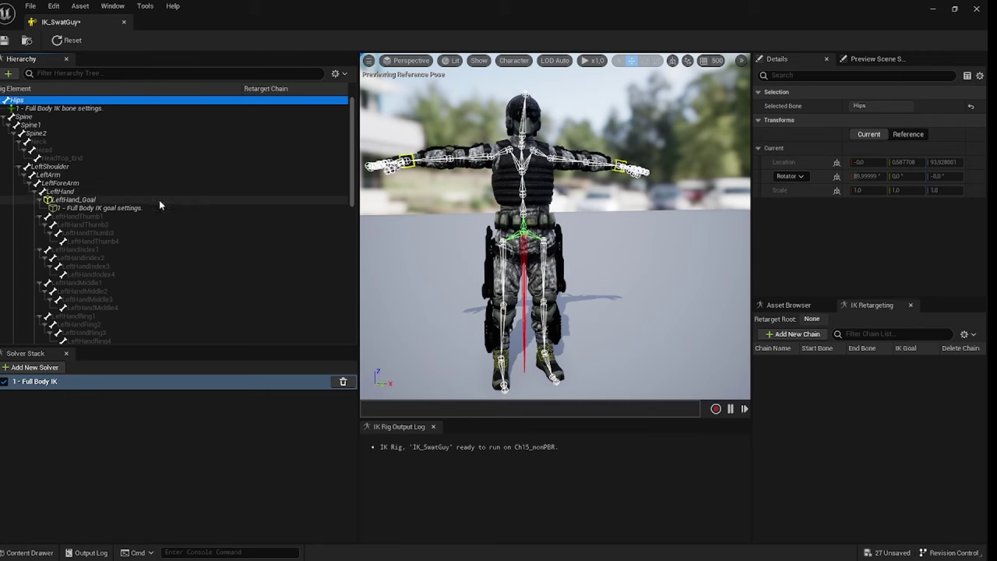
# - Set both the rotation stiffness and the position stiffness of the Hips bone to 0.9
pyautogui.click(70, 109)
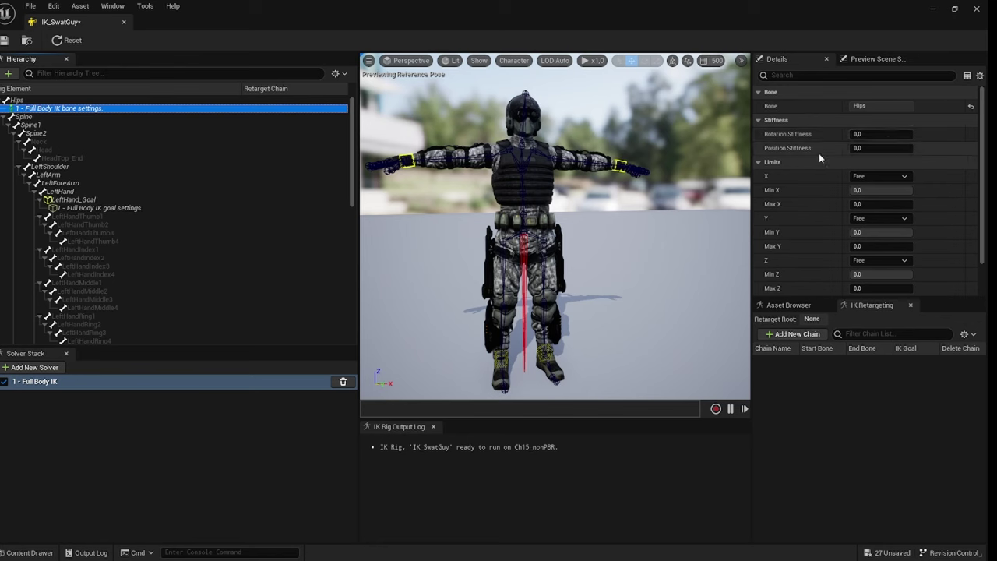
pyautogui.click(865, 135)
pyautogui.write('0.9')
pyautogui.click(868, 148)
pyautogui.write('0.9')
pyautogui.press('Return')
# - Test the leg IK with the stiffened hips by lifting the LeftFoot goal to a Z location of about 33.6
pyautogui.scroll(-6, 91, 234)
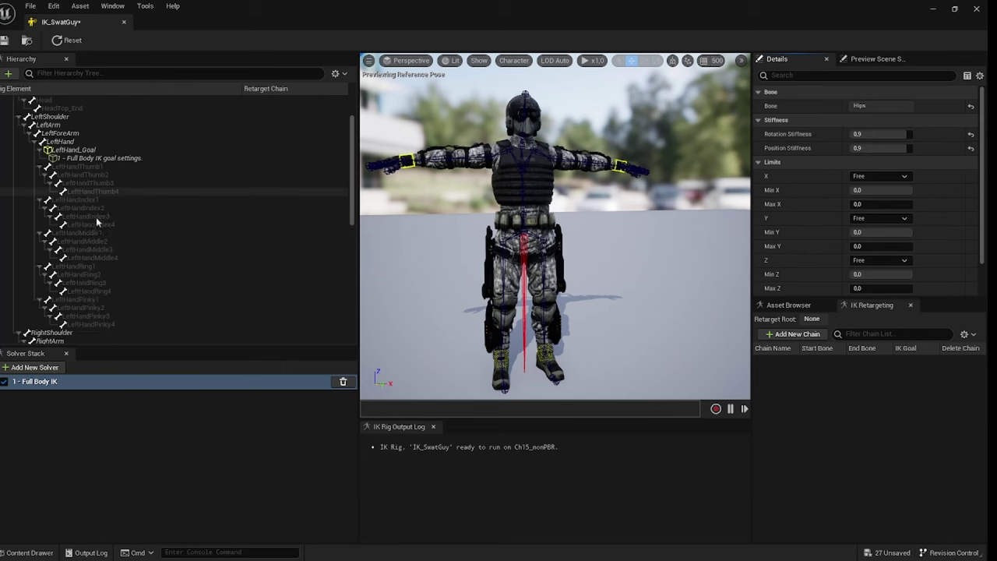
pyautogui.click(75, 249)
pyautogui.scroll(-6, 101, 304)
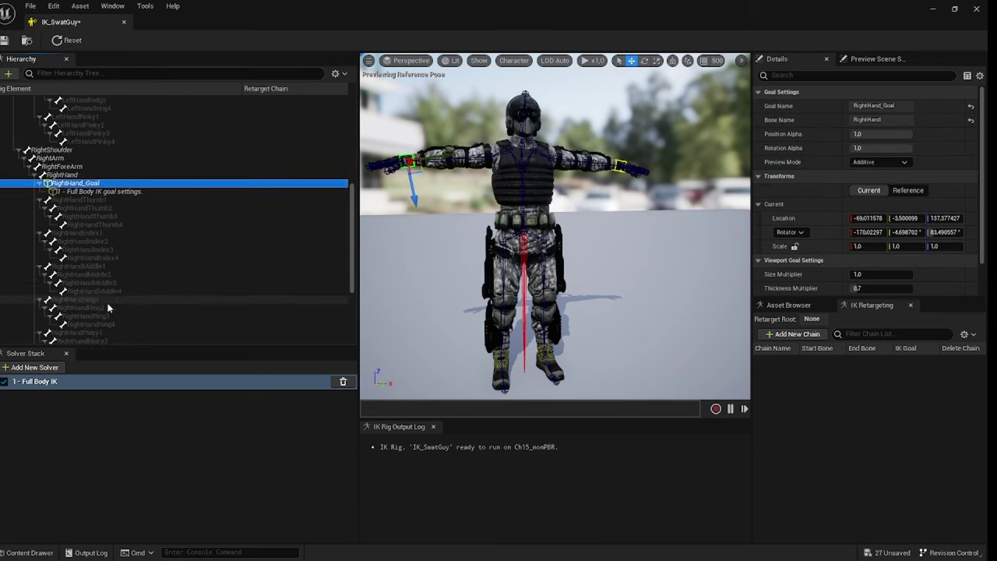
pyautogui.click(52, 307)
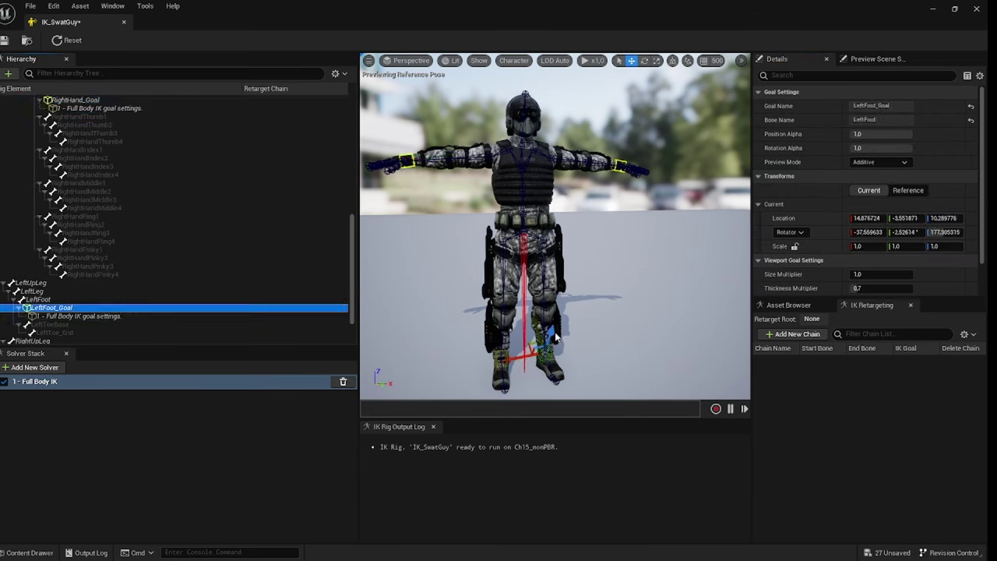
pyautogui.moveTo(552, 336); pyautogui.dragTo(555, 310)
pyautogui.keyDown('alt'); pyautogui.moveTo(554, 310); pyautogui.dragTo(278, 283); pyautogui.keyUp('alt')
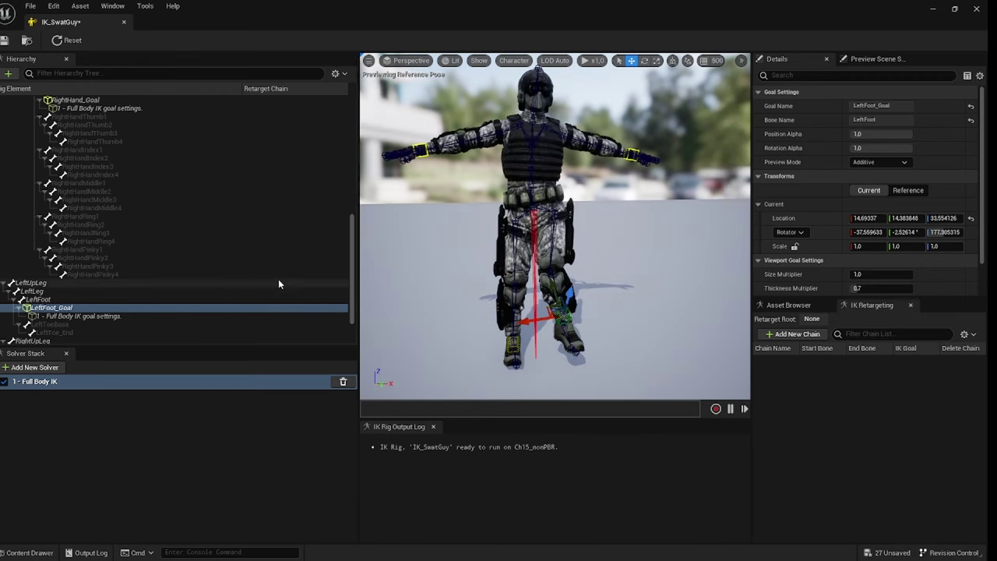